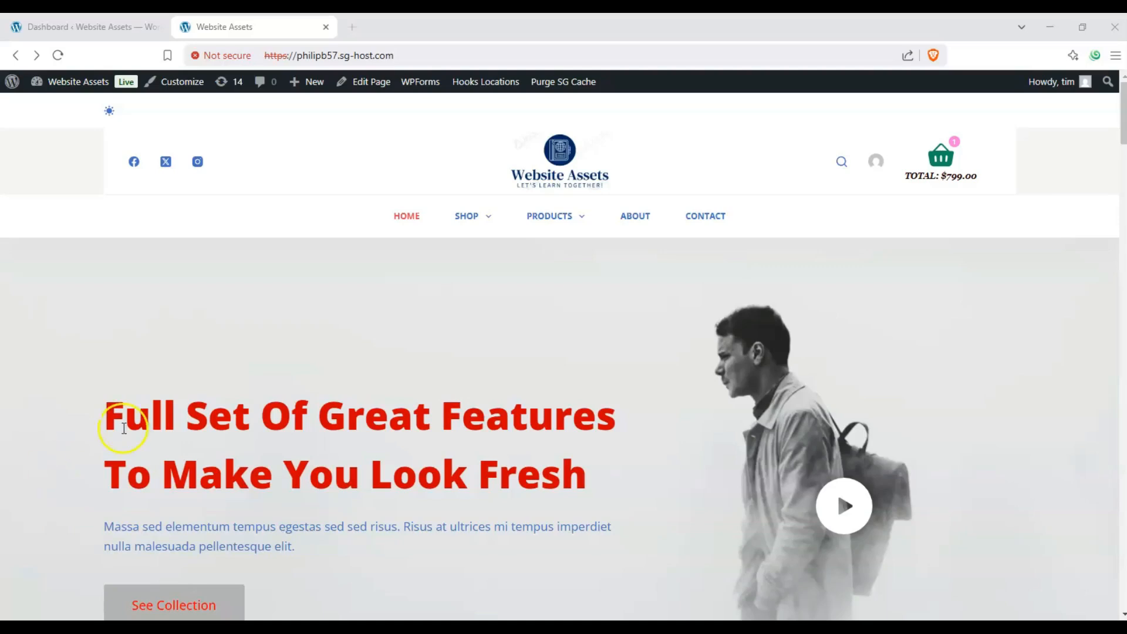
{"action": "scroll", "coordinate": [387, 282], "scroll_direction": "down", "scroll_amount": 1}
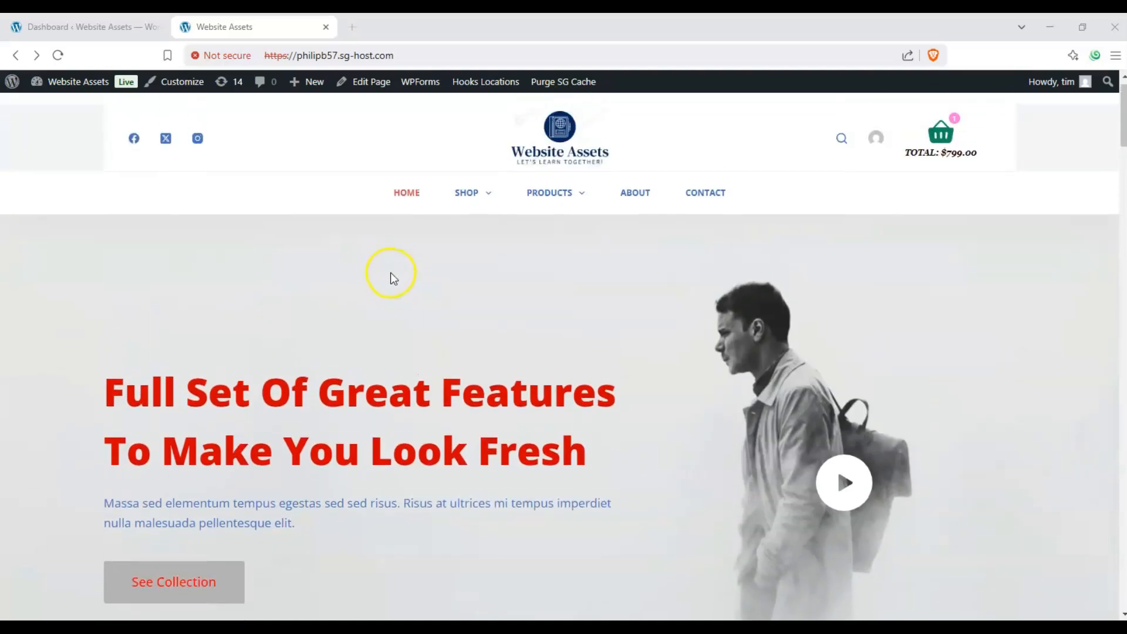
{"action": "scroll", "coordinate": [259, 184], "scroll_direction": "down", "scroll_amount": 1}
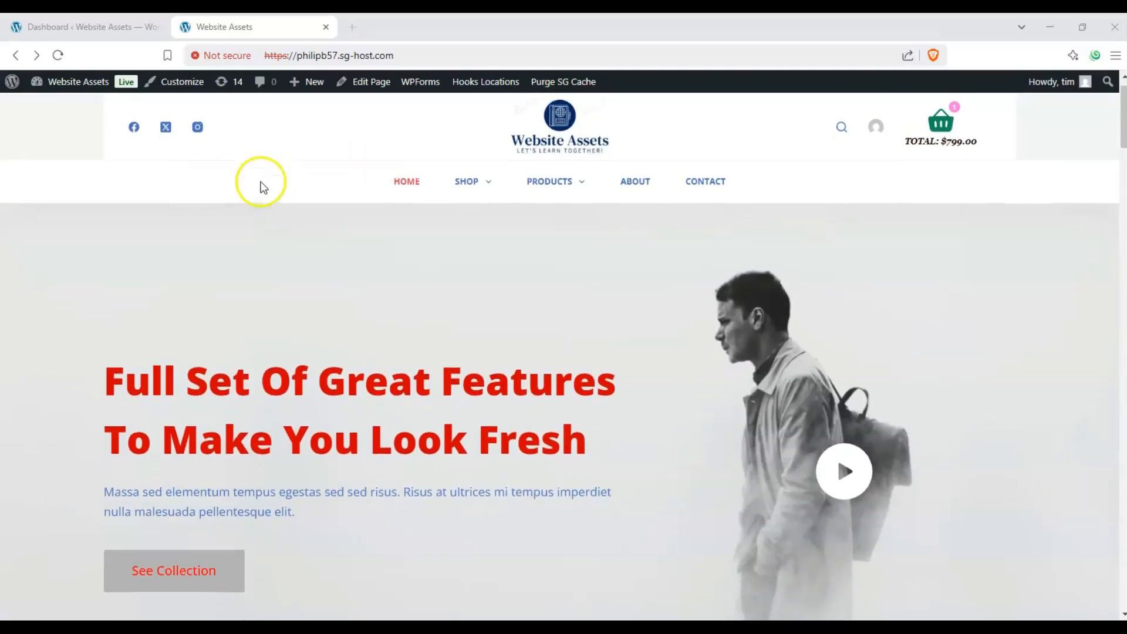
{"action": "scroll", "coordinate": [323, 153], "scroll_direction": "up", "scroll_amount": 2}
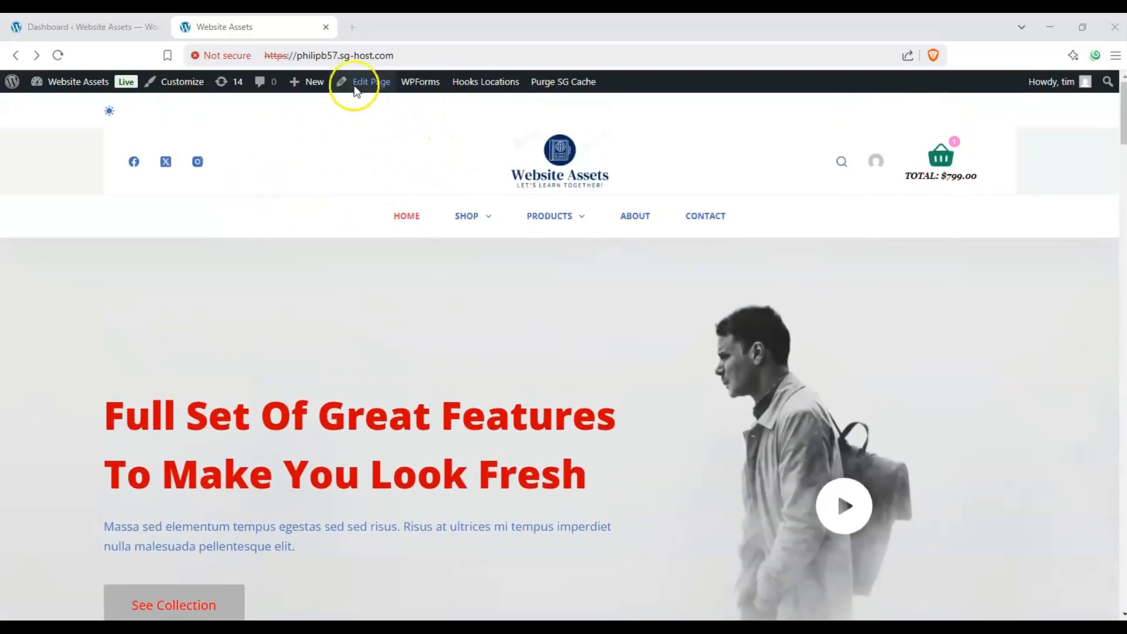
{"action": "mouse_move", "coordinate": [323, 85]}
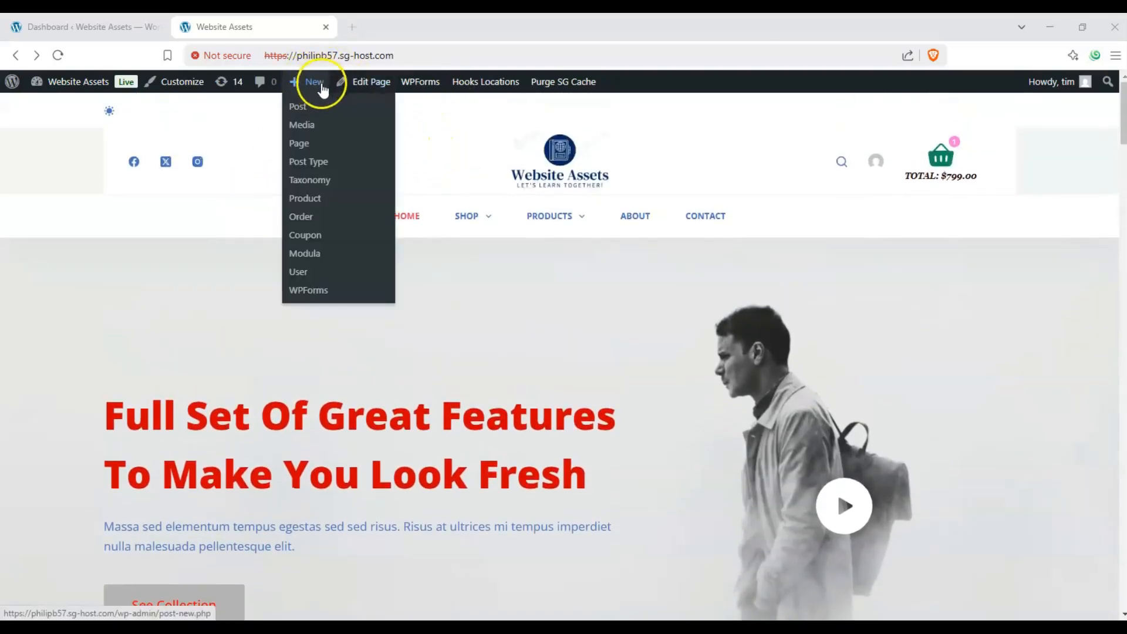
{"action": "left_click", "coordinate": [311, 143]}
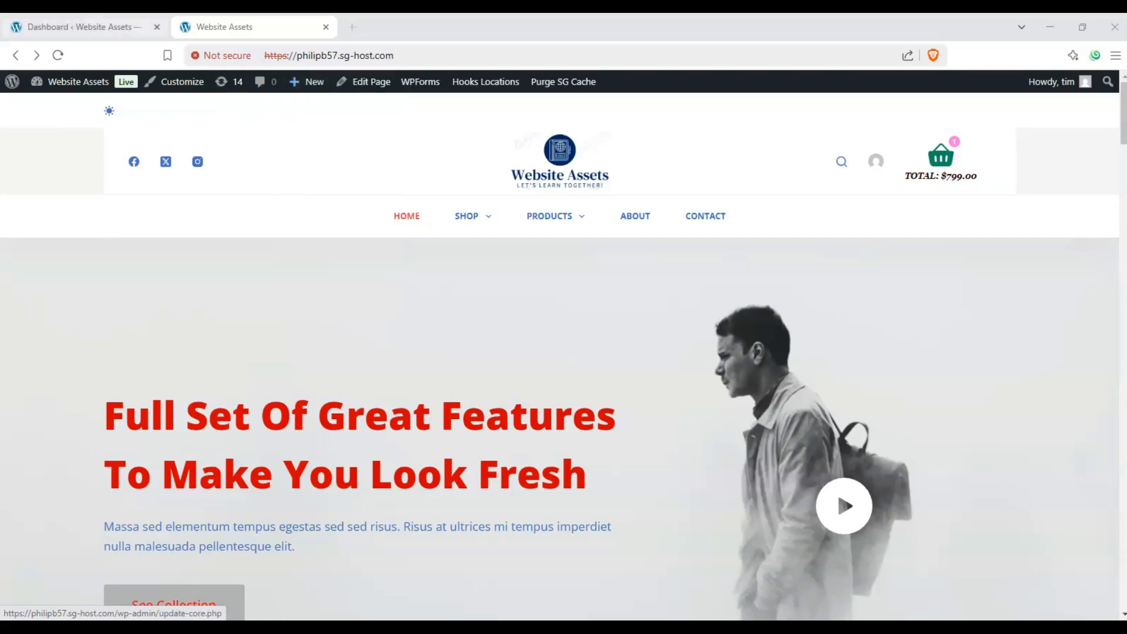
Create a new page from the WordPress dashboard and show the block settings in its editor
{"action": "left_click_drag", "start_coordinate": [244, 118], "coordinate": [130, 117]}
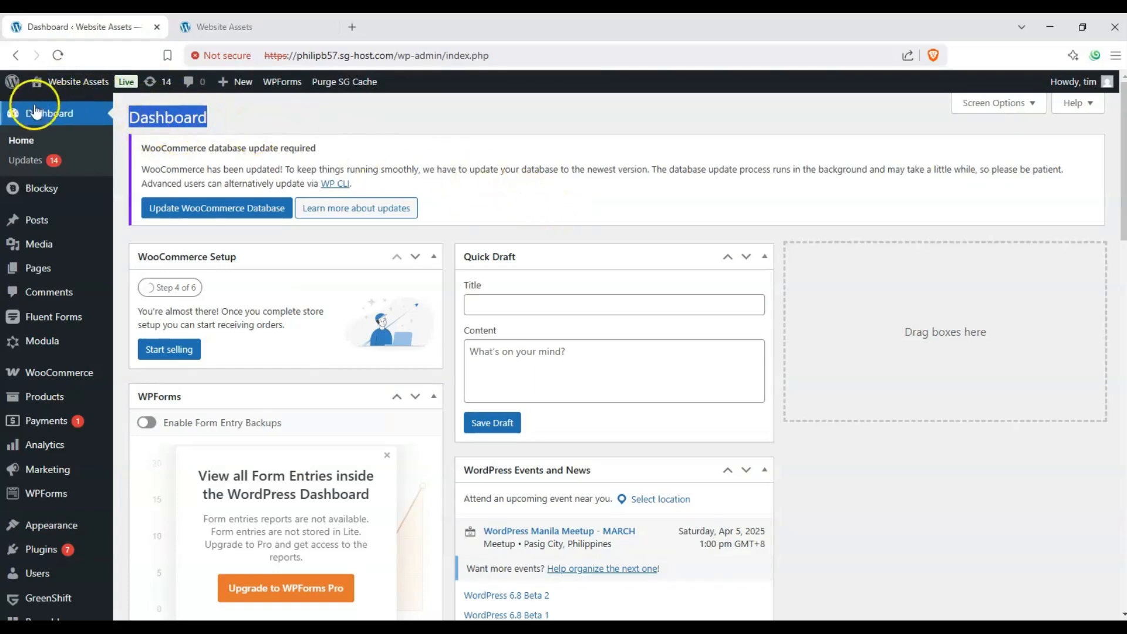
{"action": "mouse_move", "coordinate": [51, 265]}
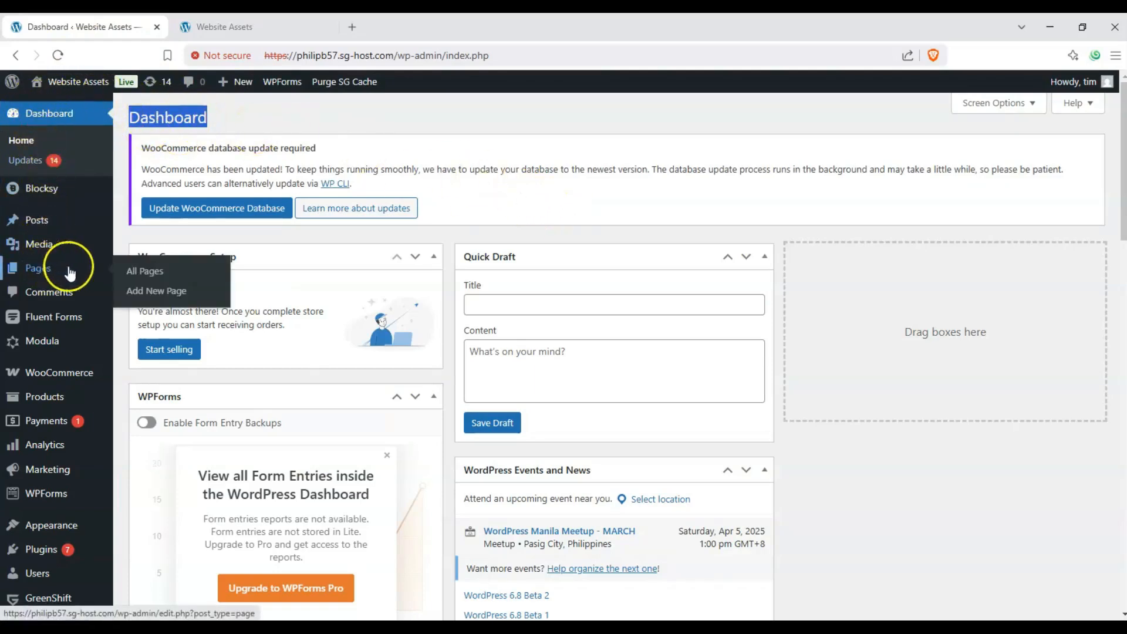
{"action": "left_click", "coordinate": [134, 292]}
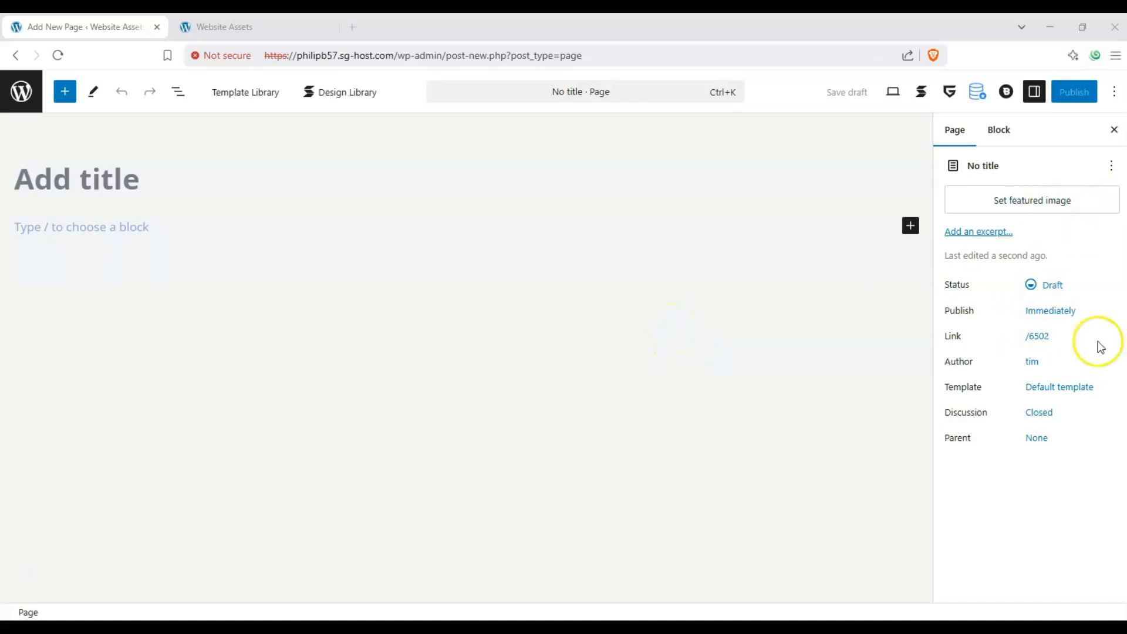
{"action": "left_click", "coordinate": [1034, 91]}
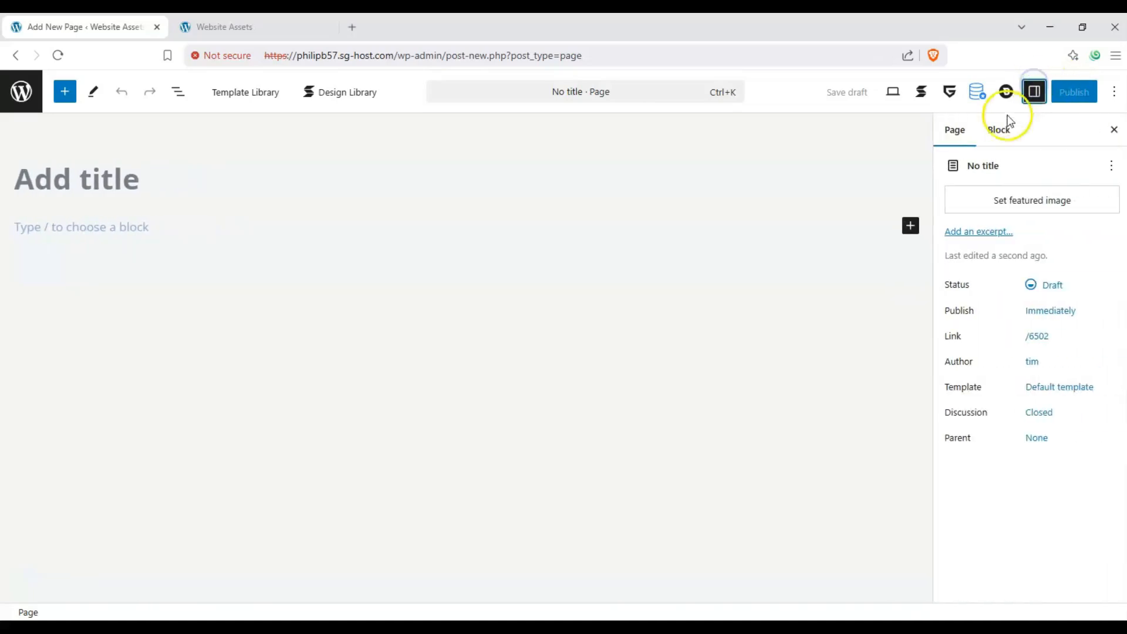
{"action": "left_click", "coordinate": [998, 129]}
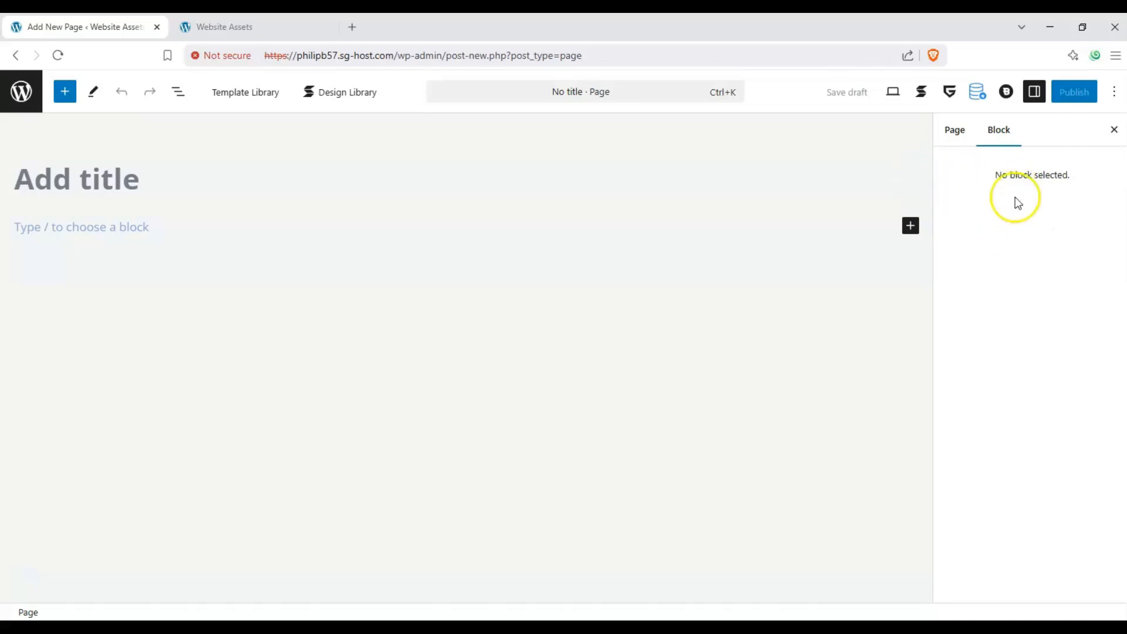
Title the new page "Stackable Progress Circle test"
{"action": "left_click", "coordinate": [128, 183]}
{"action": "type", "text": "Stacka"}
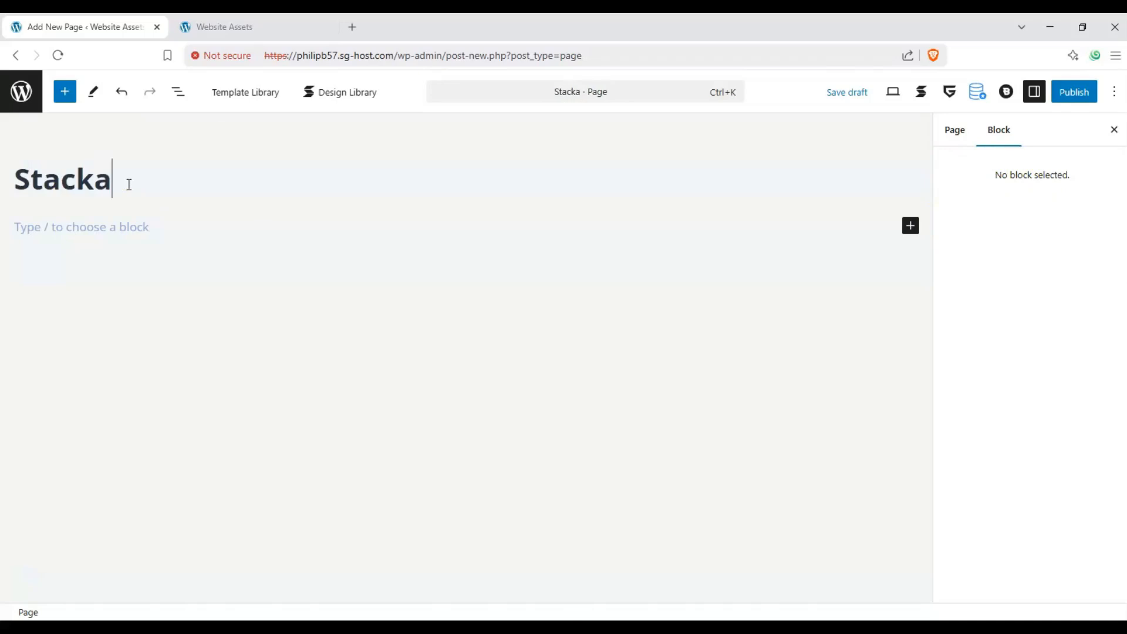
{"action": "type", "text": "bl rogress Ci"}
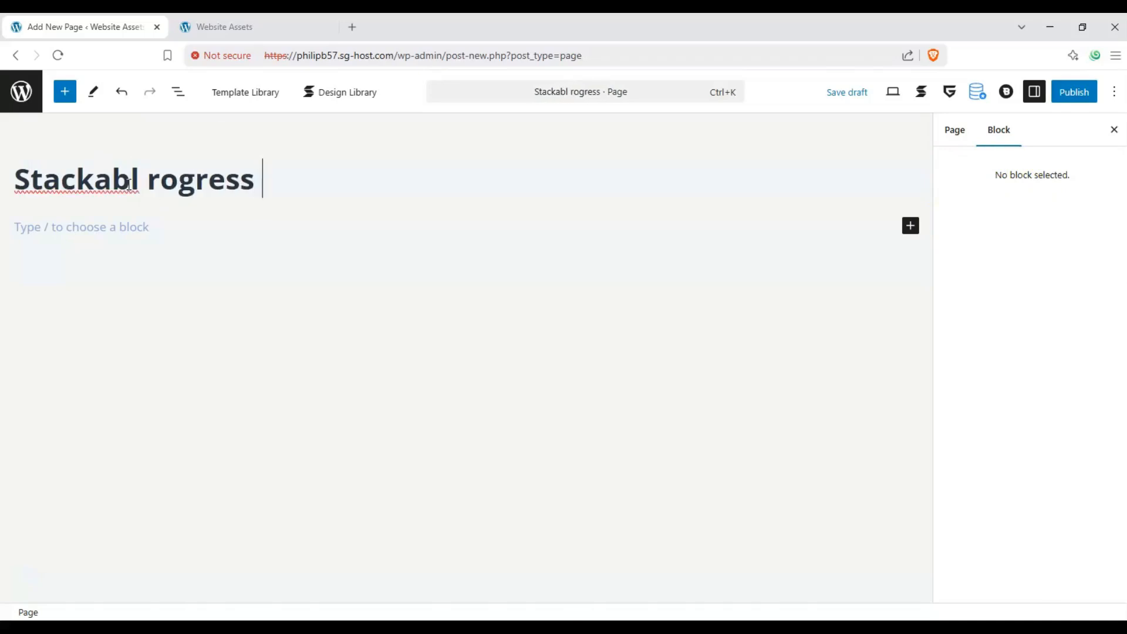
{"action": "key", "text": "BackSpace"}
{"action": "key", "text": "BackSpace"}
{"action": "key", "text": "BackSpace"}
{"action": "key", "text": "BackSpace"}
{"action": "key", "text": "BackSpace"}
{"action": "key", "text": "BackSpace"}
{"action": "key", "text": "BackSpace"}
{"action": "key", "text": "BackSpace"}
{"action": "key", "text": "BackSpace"}
{"action": "key", "text": "BackSpace"}
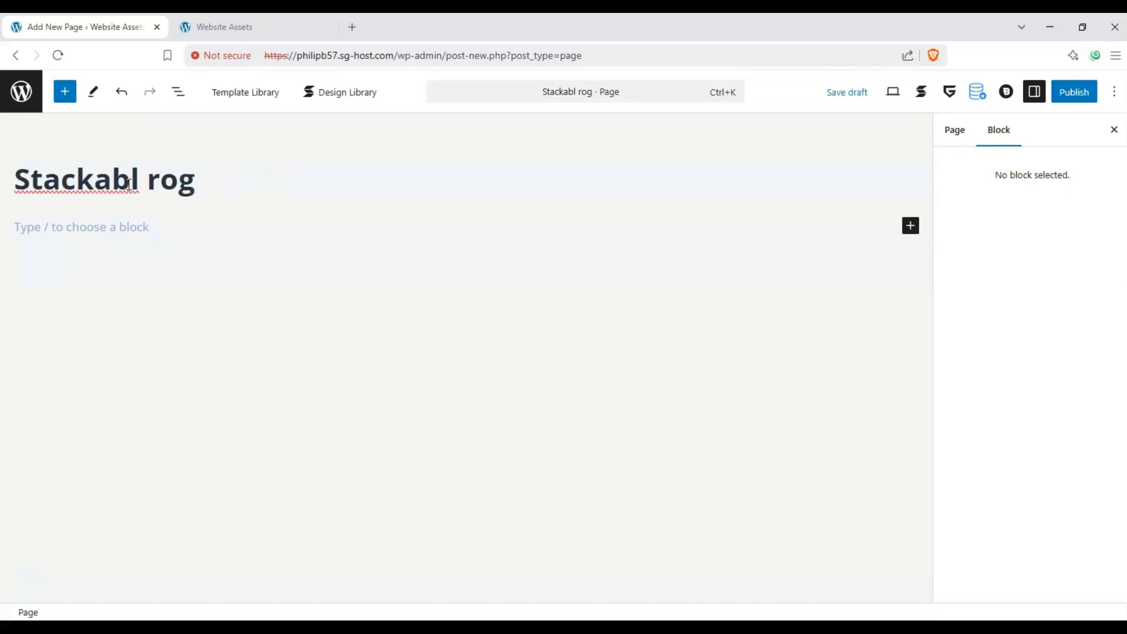
{"action": "type", "text": "e Pro"}
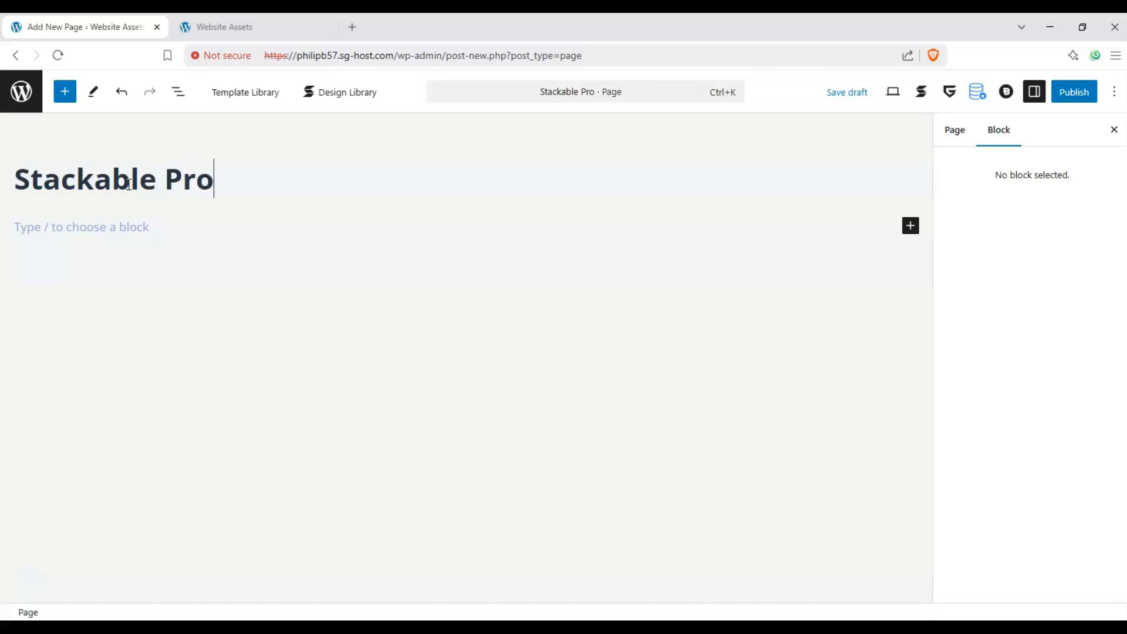
{"action": "type", "text": "gress Circle test"}
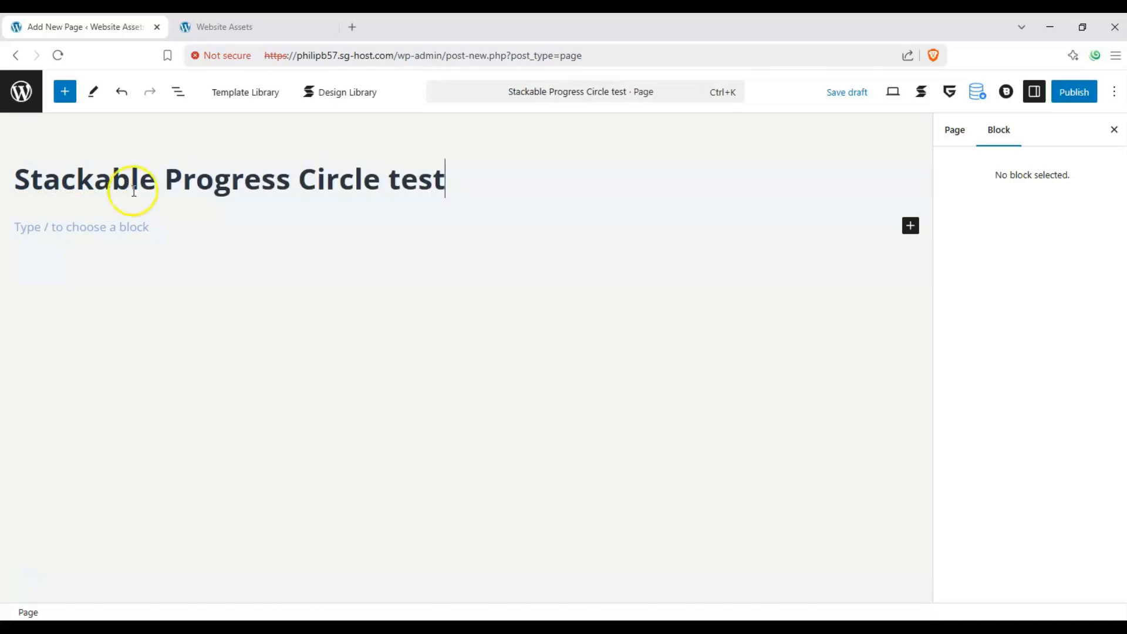
Insert a Stackable Progress Circle block below the page title and close the block library
{"action": "left_click", "coordinate": [126, 228]}
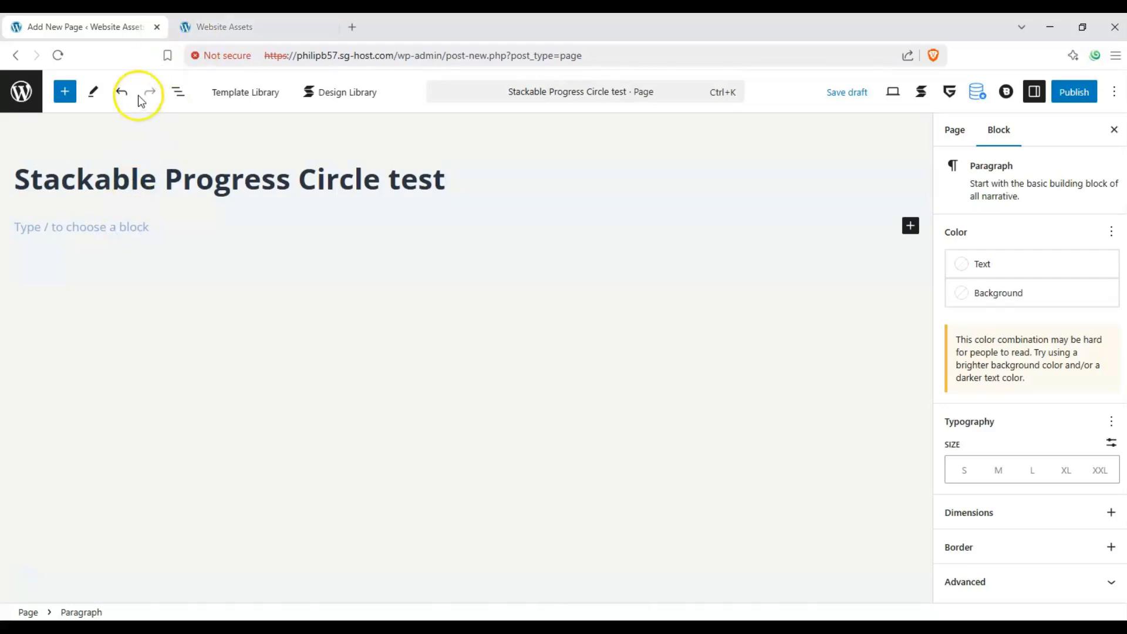
{"action": "left_click", "coordinate": [66, 94]}
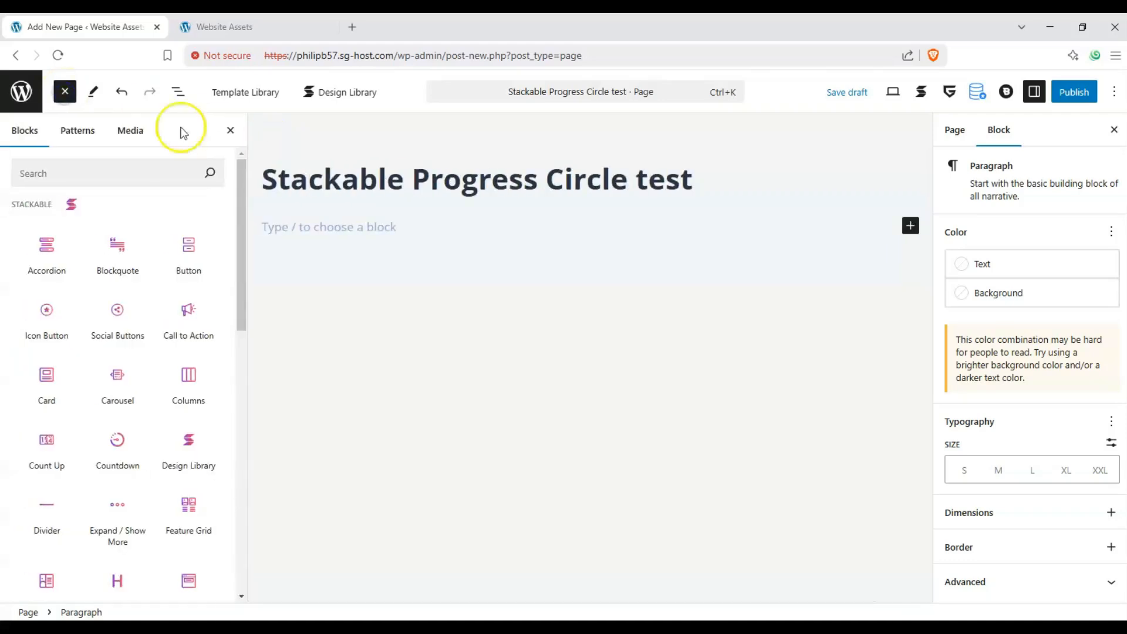
{"action": "left_click", "coordinate": [134, 168]}
{"action": "left_click", "coordinate": [239, 167]}
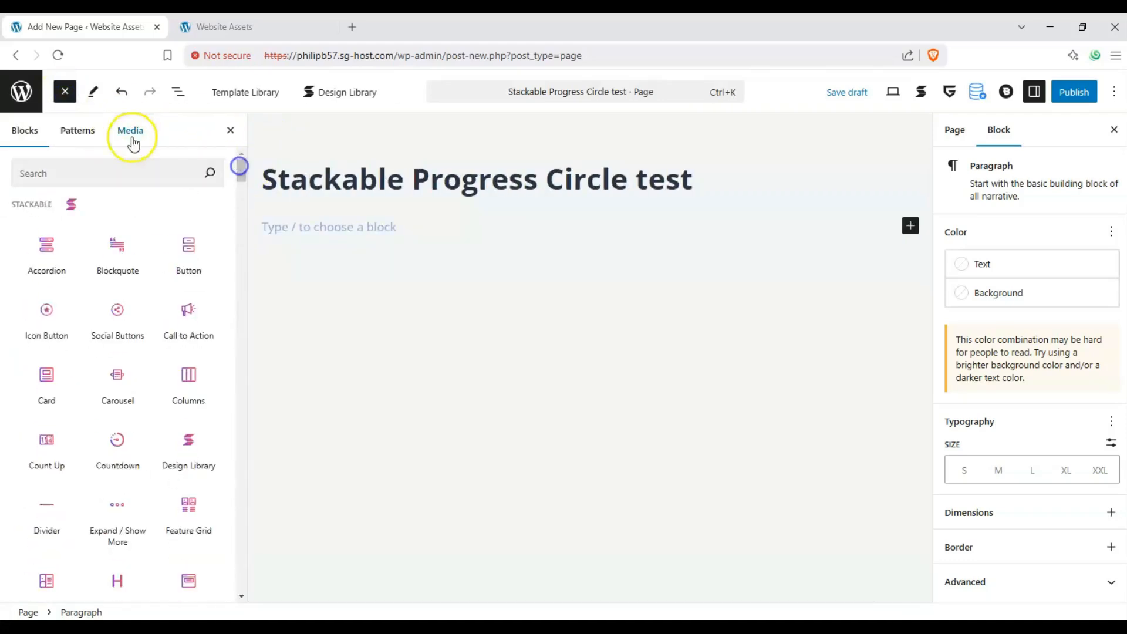
{"action": "double_click", "coordinate": [12, 200]}
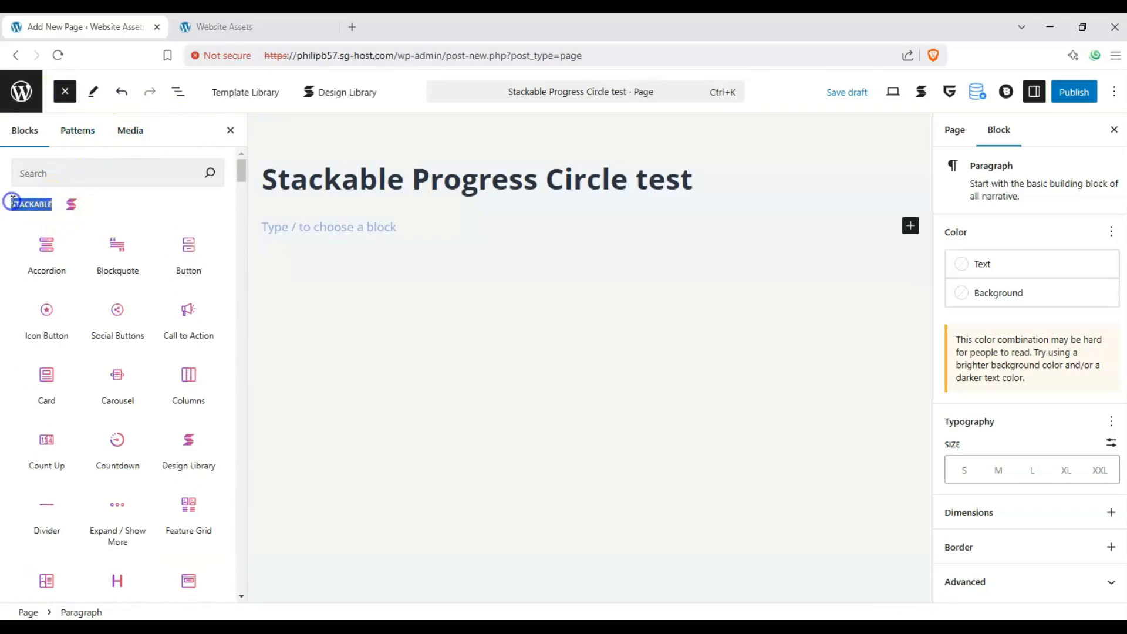
{"action": "left_click_drag", "start_coordinate": [241, 171], "coordinate": [238, 198]}
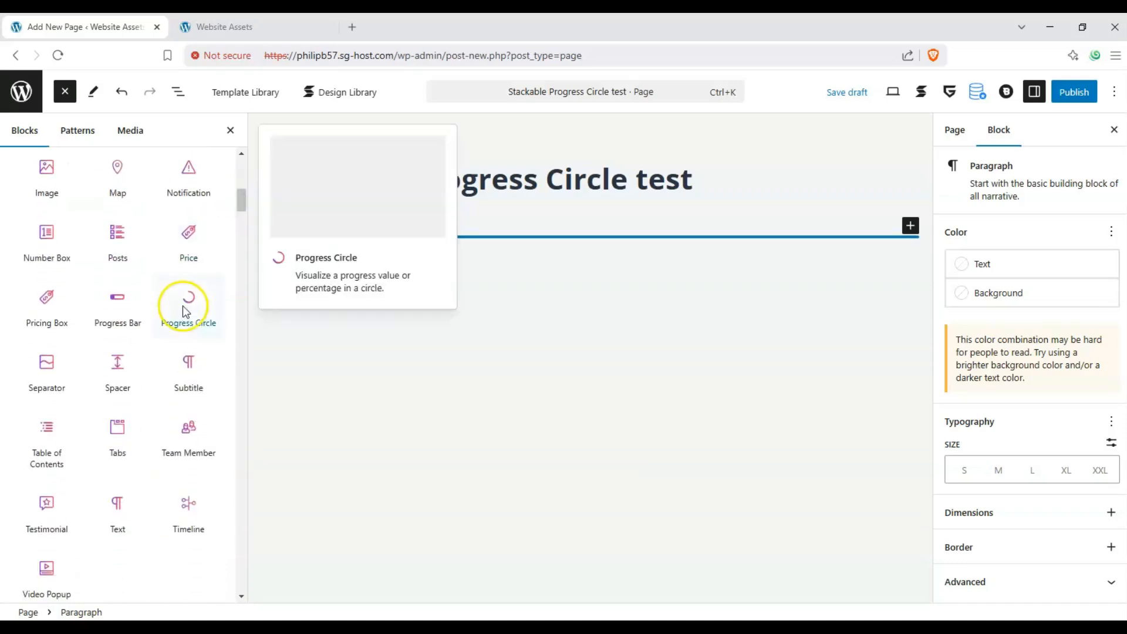
{"action": "left_click_drag", "start_coordinate": [185, 311], "coordinate": [341, 271]}
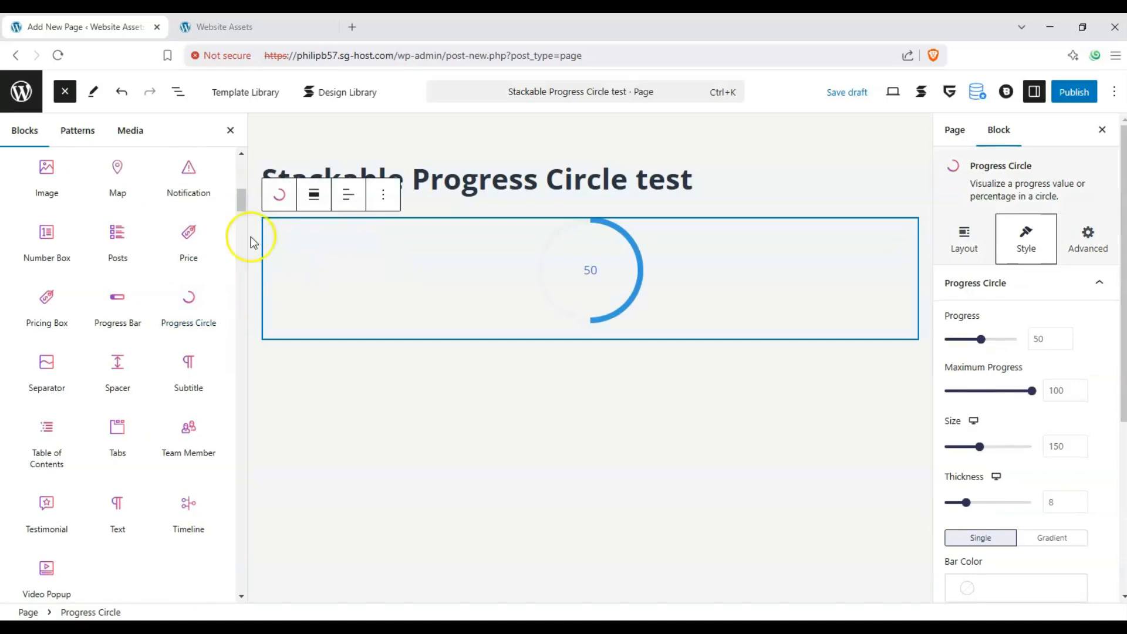
{"action": "left_click", "coordinate": [65, 91]}
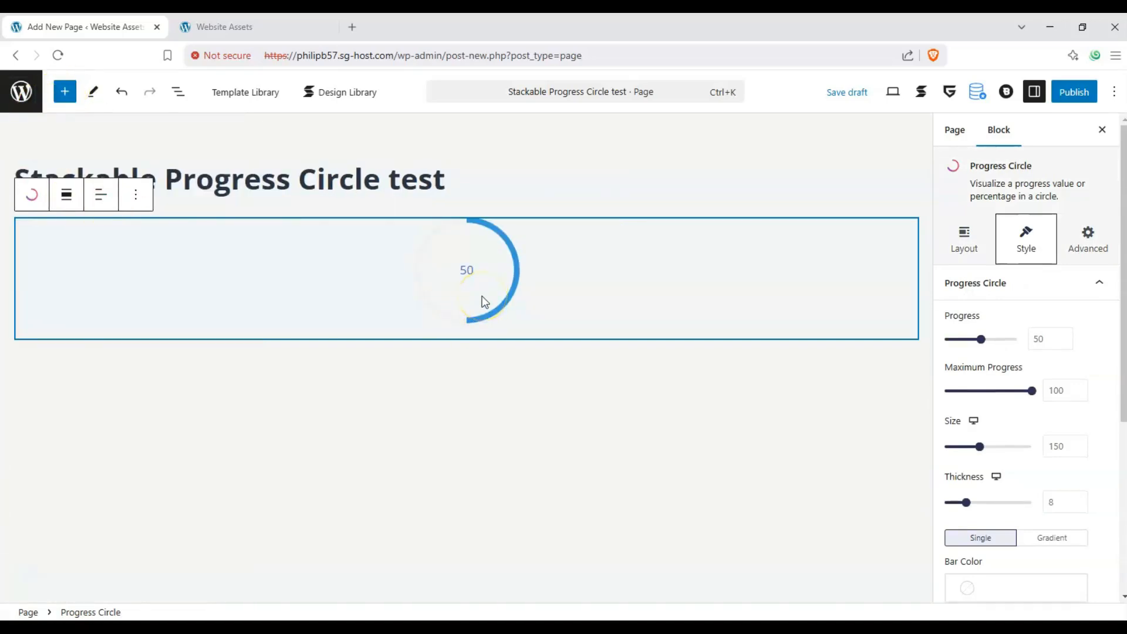
{"action": "left_click", "coordinate": [31, 200]}
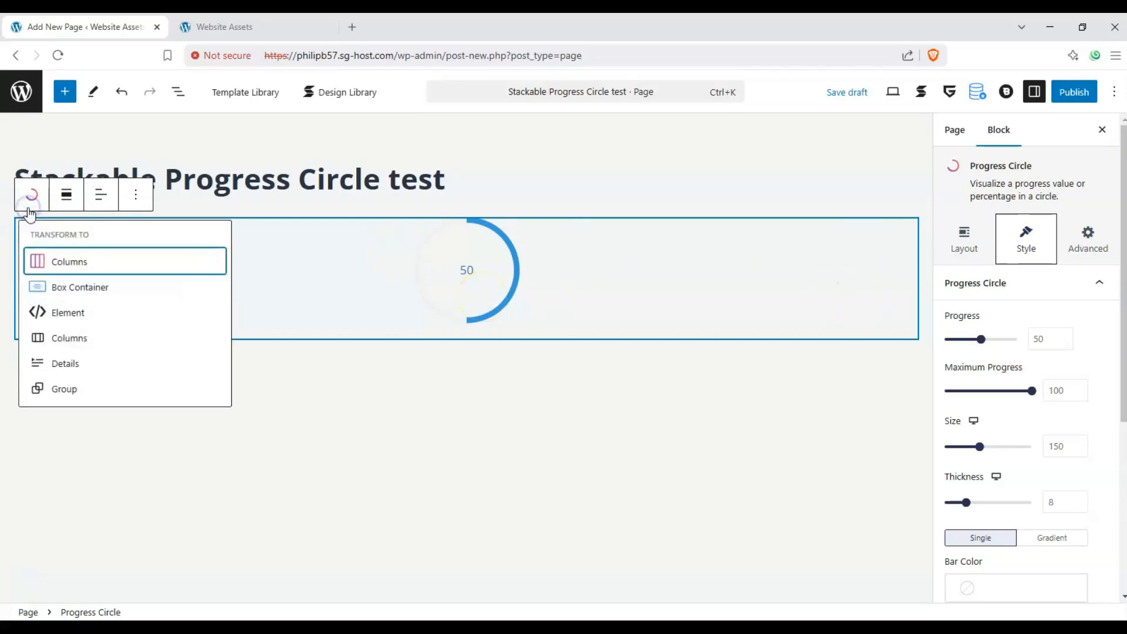
{"action": "left_click", "coordinate": [29, 209]}
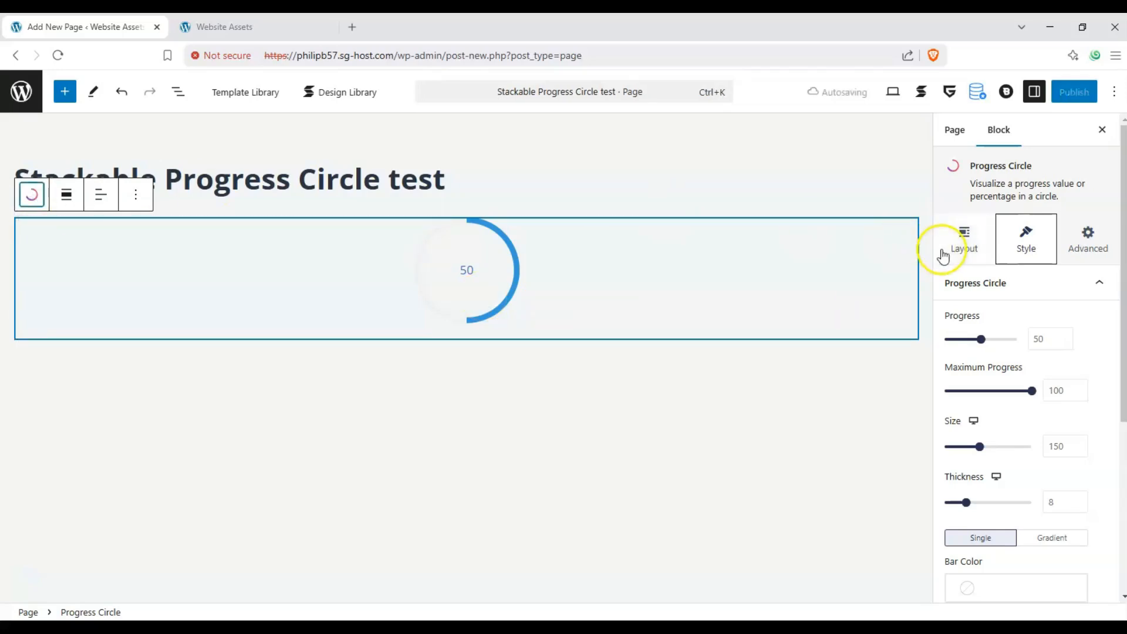
Try left and right content alignment in the Progress Circle's layout settings and settle on centre
{"action": "left_click", "coordinate": [962, 240]}
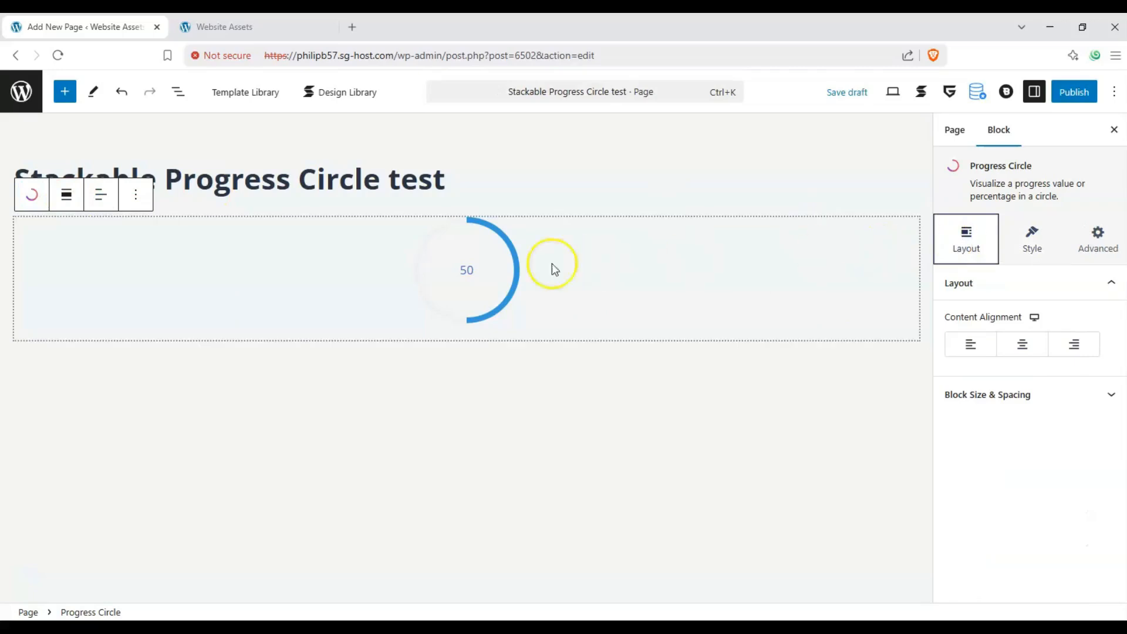
{"action": "left_click", "coordinate": [974, 347]}
{"action": "left_click", "coordinate": [1030, 346]}
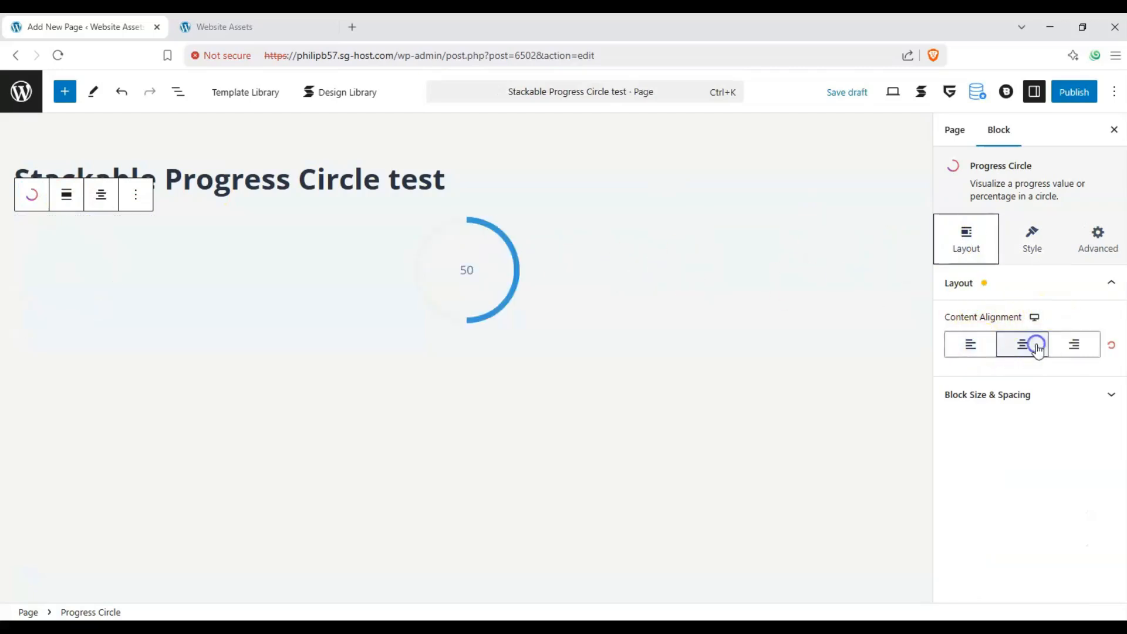
{"action": "left_click", "coordinate": [1056, 351]}
{"action": "left_click", "coordinate": [971, 344]}
{"action": "left_click", "coordinate": [1021, 347]}
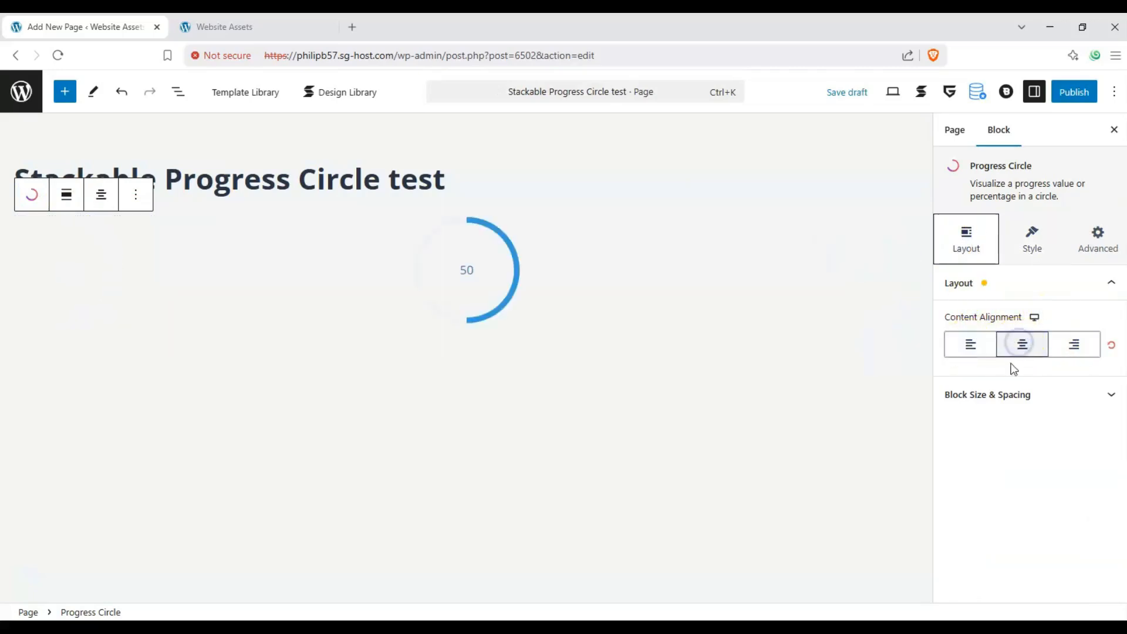
{"action": "left_click", "coordinate": [1025, 393]}
{"action": "scroll", "coordinate": [1009, 383], "scroll_direction": "down", "scroll_amount": 2}
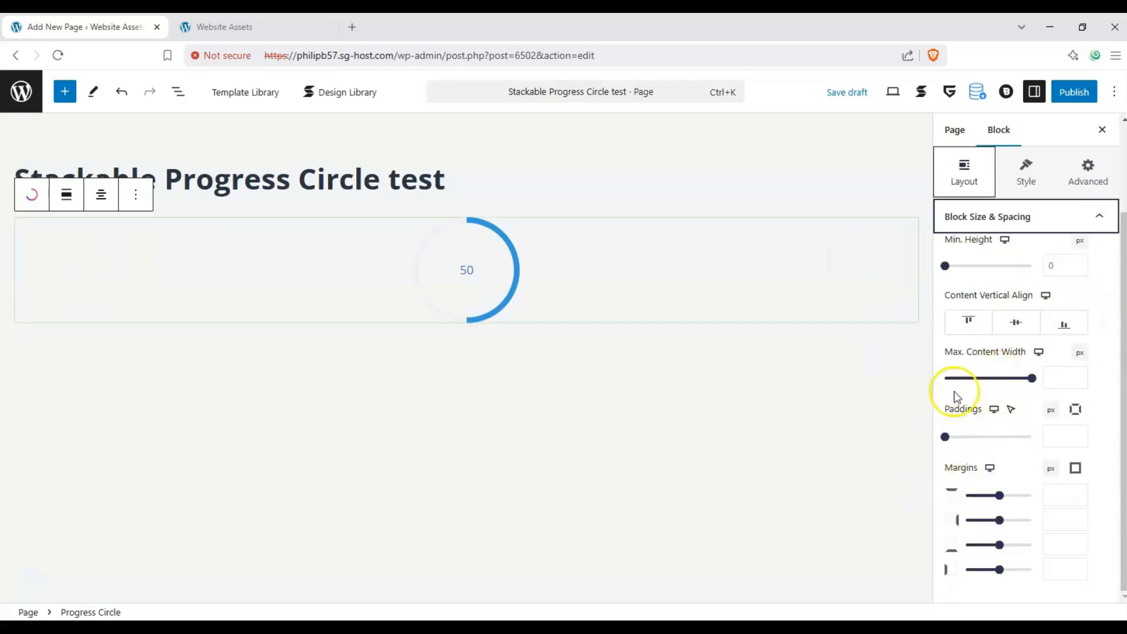
{"action": "scroll", "coordinate": [955, 395], "scroll_direction": "up", "scroll_amount": 2}
{"action": "left_click", "coordinate": [997, 316]}
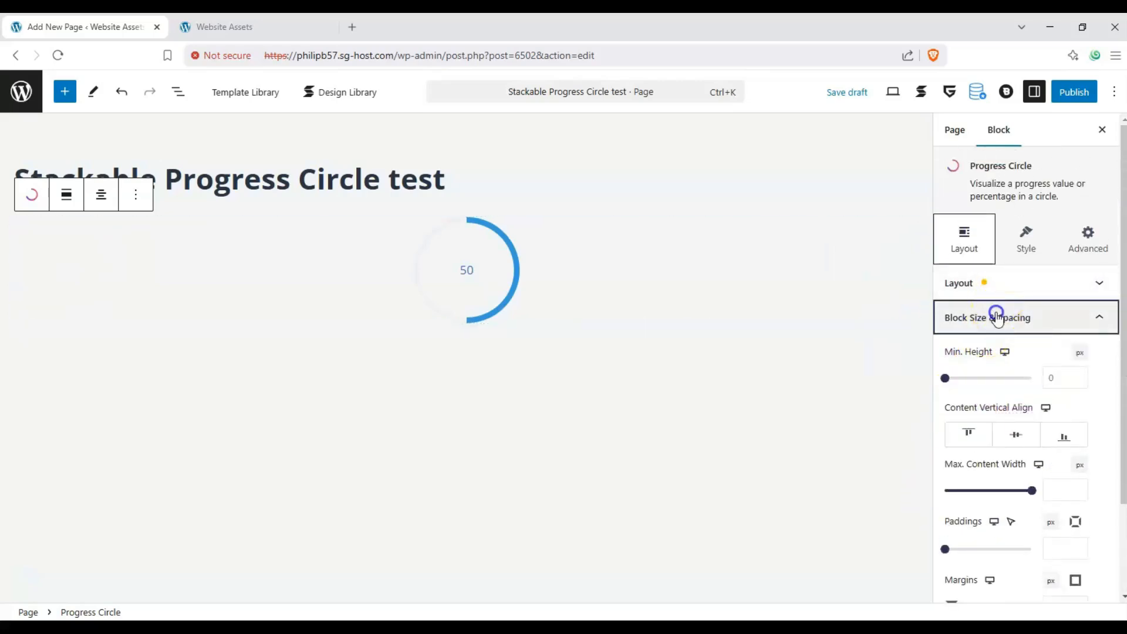
Try progress values of 35.95 and 100 in the block's style settings and settle on a progress of 50.3
{"action": "left_click", "coordinate": [1011, 246]}
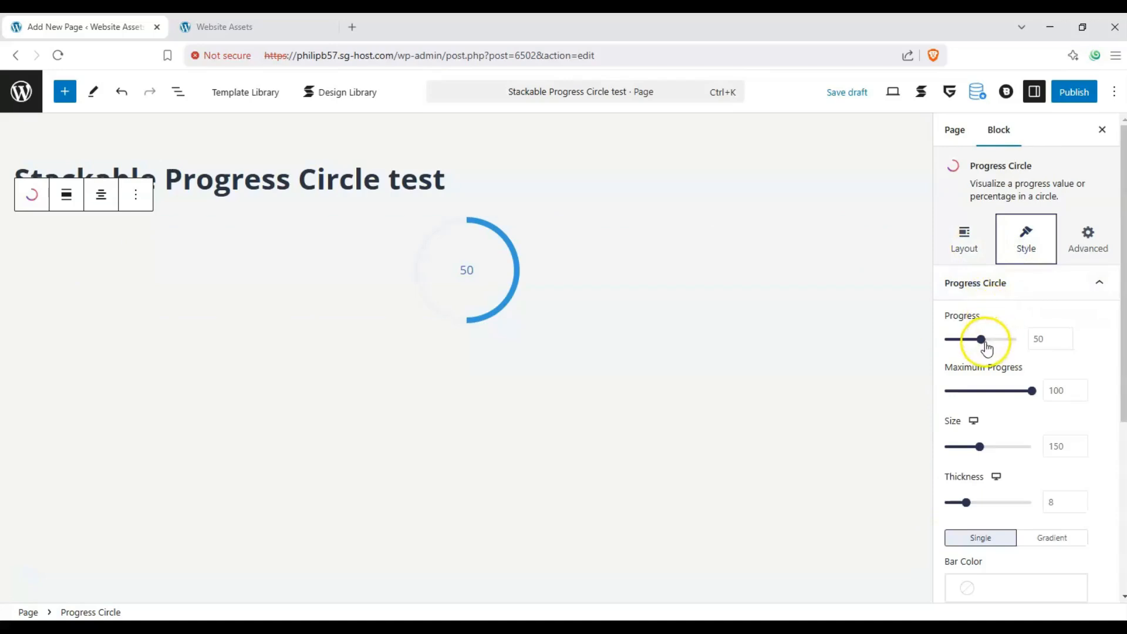
{"action": "left_click_drag", "start_coordinate": [985, 351], "coordinate": [971, 346]}
{"action": "left_click", "coordinate": [1059, 344]}
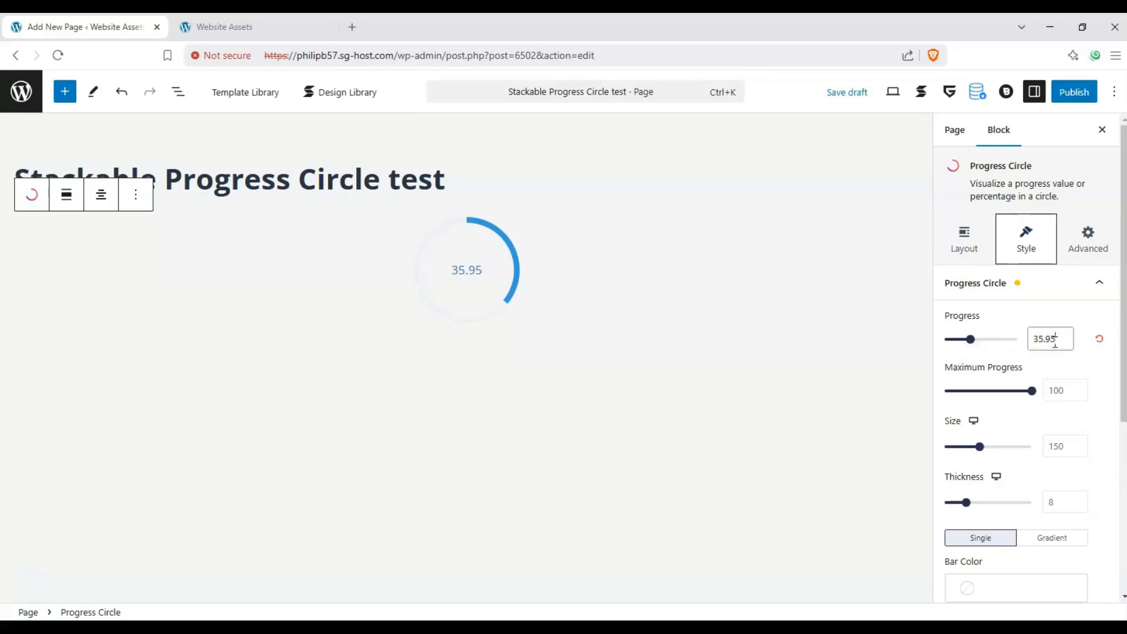
{"action": "left_click_drag", "start_coordinate": [979, 341], "coordinate": [1031, 339]}
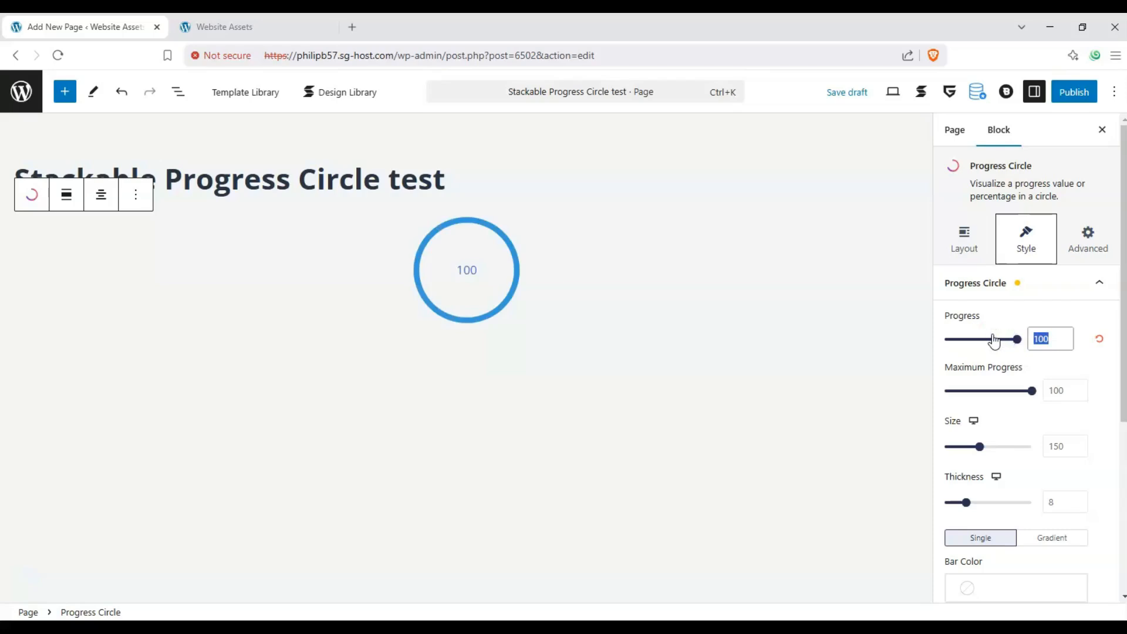
{"action": "type", "text": "110"}
{"action": "key", "text": "BackSpace"}
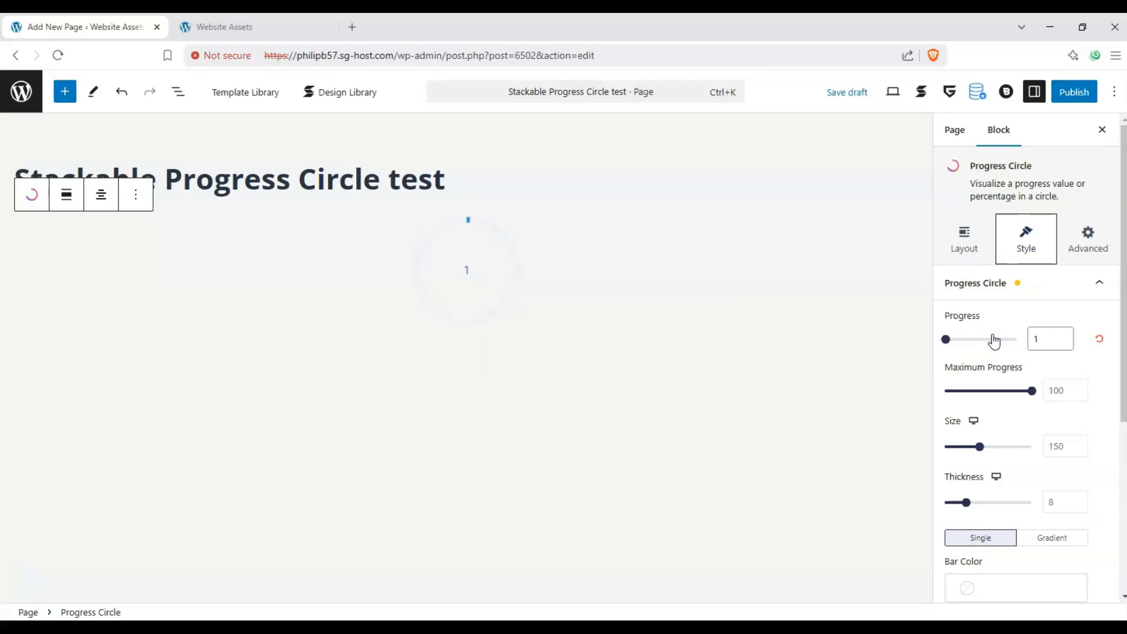
{"action": "left_click_drag", "start_coordinate": [991, 347], "coordinate": [982, 339]}
Try a maximum progress of 50 on the circle and return it to 100
{"action": "left_click_drag", "start_coordinate": [1031, 391], "coordinate": [989, 391]}
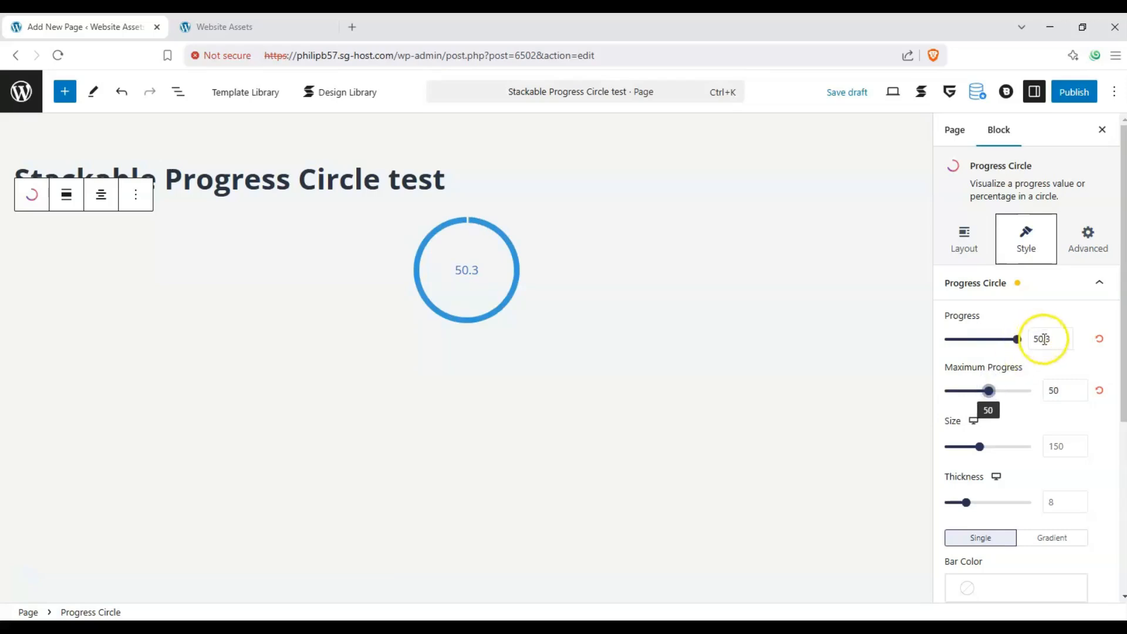
{"action": "left_click_drag", "start_coordinate": [991, 391], "coordinate": [1062, 390]}
Set the progress circle's size to 176 and its thickness to 14
{"action": "left_click_drag", "start_coordinate": [987, 445], "coordinate": [990, 446]}
{"action": "mouse_move", "coordinate": [966, 503]}
{"action": "left_mouse_down"}
{"action": "mouse_move", "coordinate": [1000, 501]}
{"action": "mouse_move", "coordinate": [984, 497]}
{"action": "left_mouse_up"}
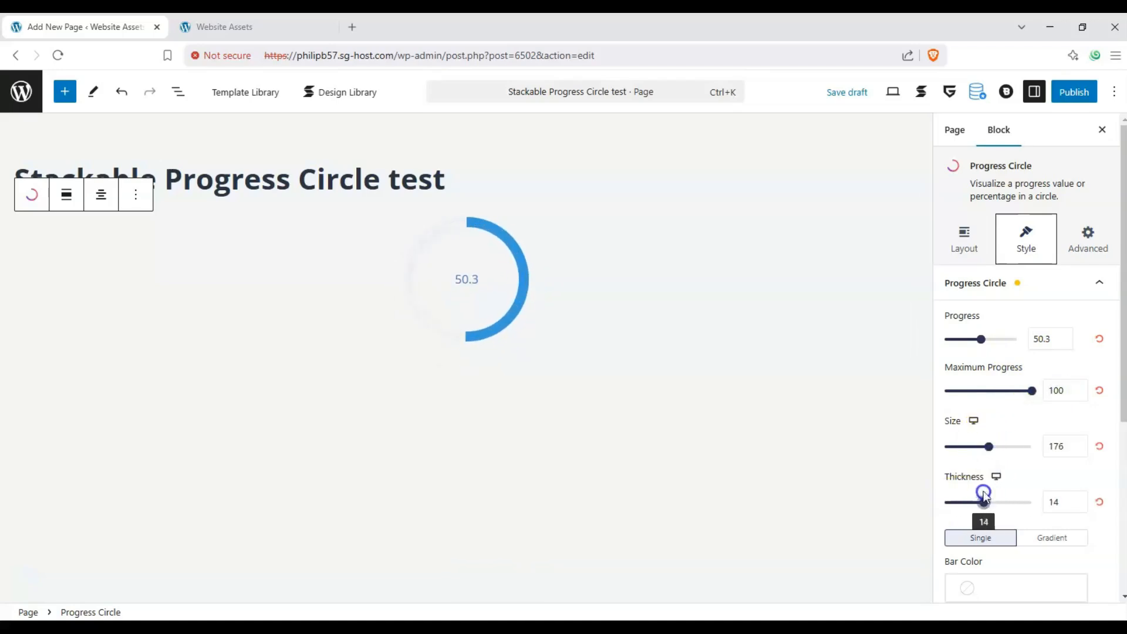
Set the progress circle's bar color to #f16b6b and its background color to #bff1cb
{"action": "scroll", "coordinate": [1026, 468], "scroll_direction": "down", "scroll_amount": 2}
{"action": "left_click", "coordinate": [1000, 489]}
{"action": "left_click_drag", "start_coordinate": [868, 196], "coordinate": [832, 123]}
{"action": "left_click", "coordinate": [974, 550]}
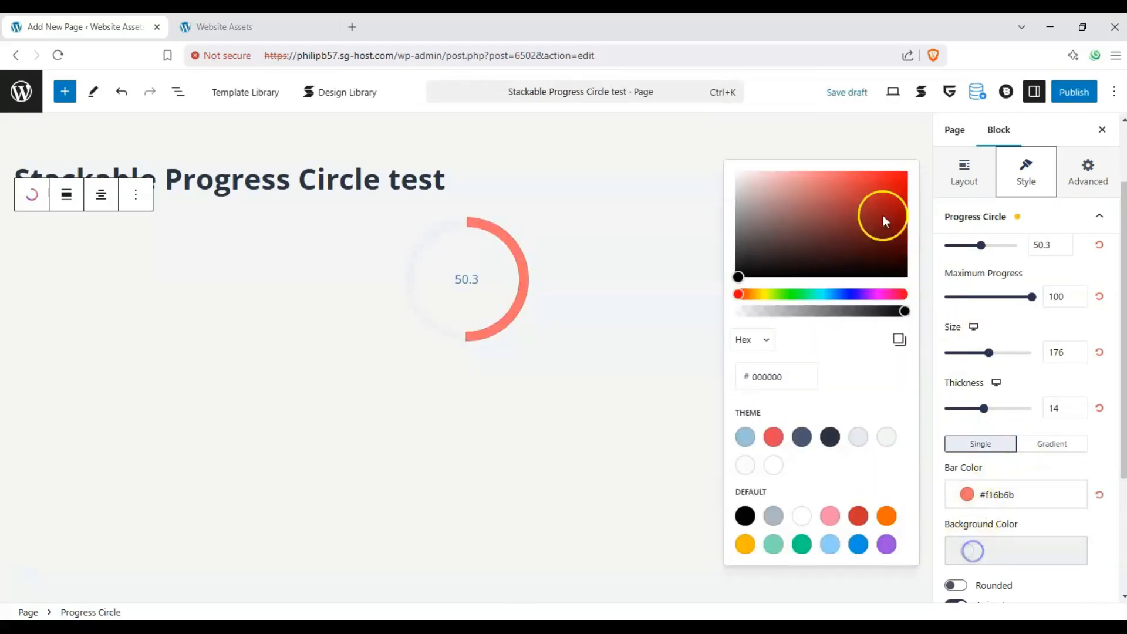
{"action": "left_click_drag", "start_coordinate": [818, 200], "coordinate": [800, 293]}
{"action": "left_click_drag", "start_coordinate": [773, 198], "coordinate": [774, 177]}
{"action": "left_click", "coordinate": [1020, 389]}
Set the circle's progress to 66.7 and try the Rounded option, leaving it off
{"action": "left_click_drag", "start_coordinate": [979, 249], "coordinate": [993, 257]}
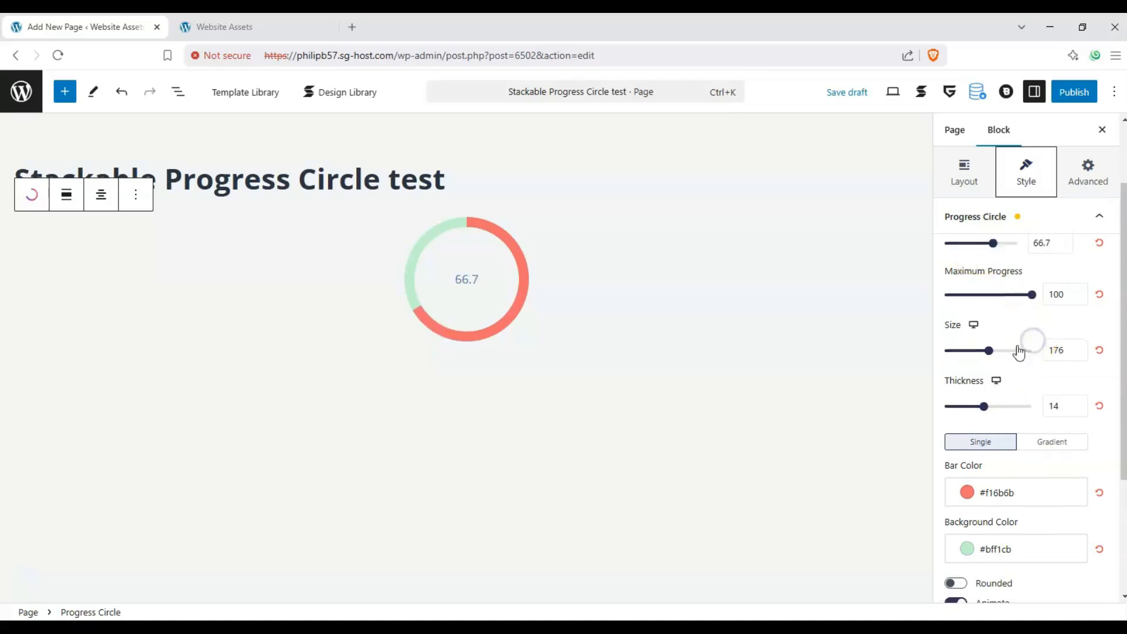
{"action": "scroll", "coordinate": [1031, 347], "scroll_direction": "down", "scroll_amount": 3}
{"action": "left_click", "coordinate": [957, 490]}
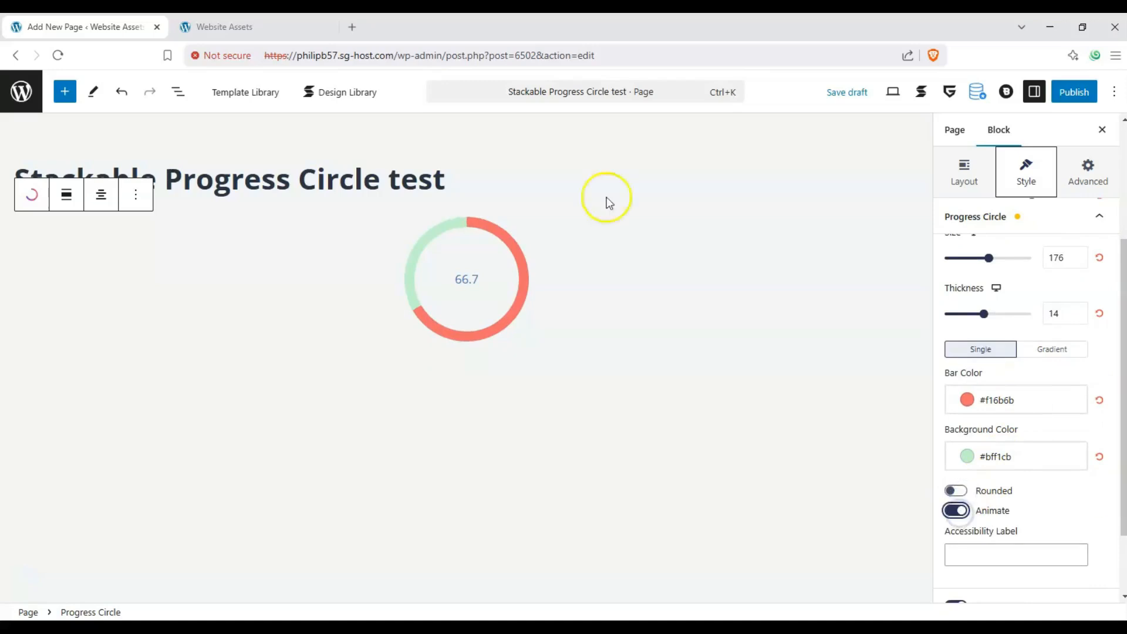
{"action": "scroll", "coordinate": [992, 461], "scroll_direction": "down", "scroll_amount": 2}
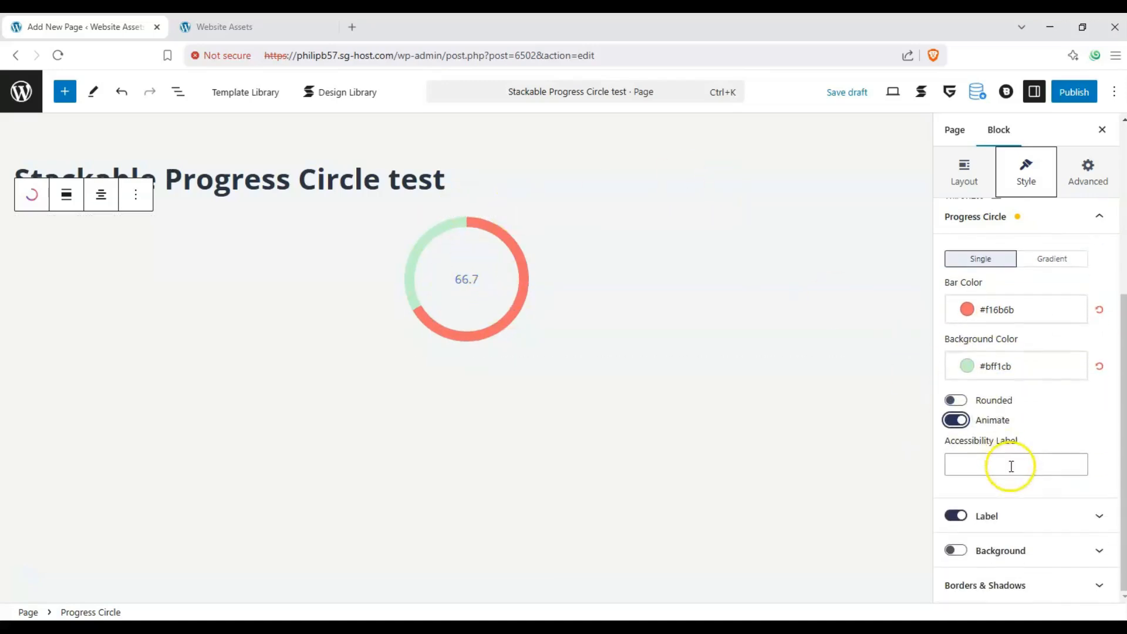
Try a "$" progress prefix in the block's label settings and remove it
{"action": "left_click", "coordinate": [955, 517]}
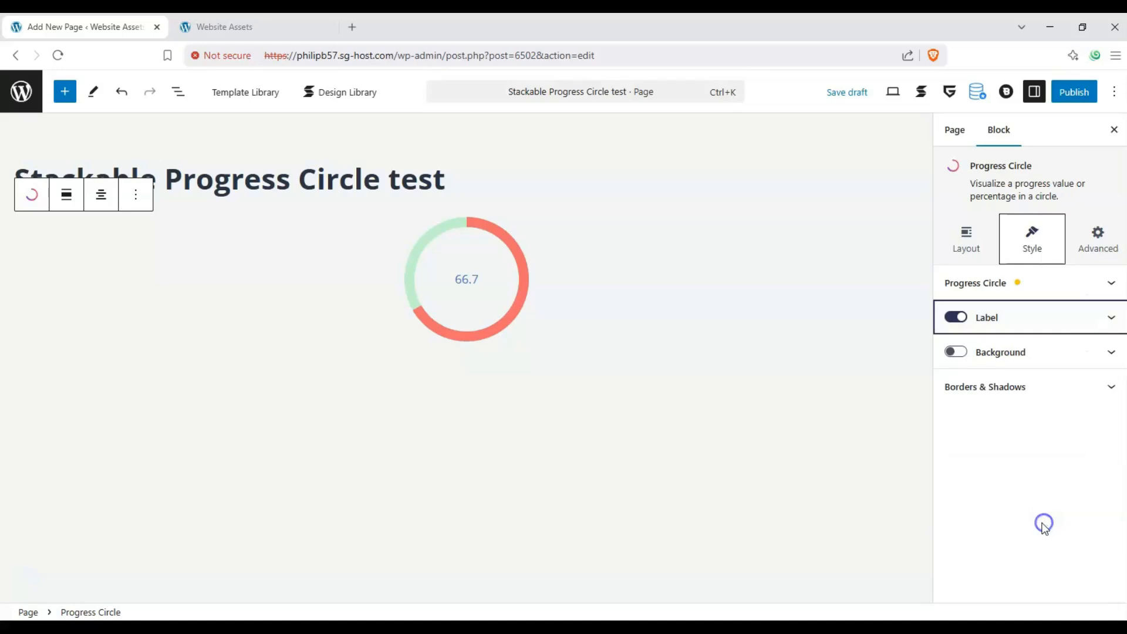
{"action": "left_click", "coordinate": [1044, 319]}
{"action": "left_click", "coordinate": [972, 306]}
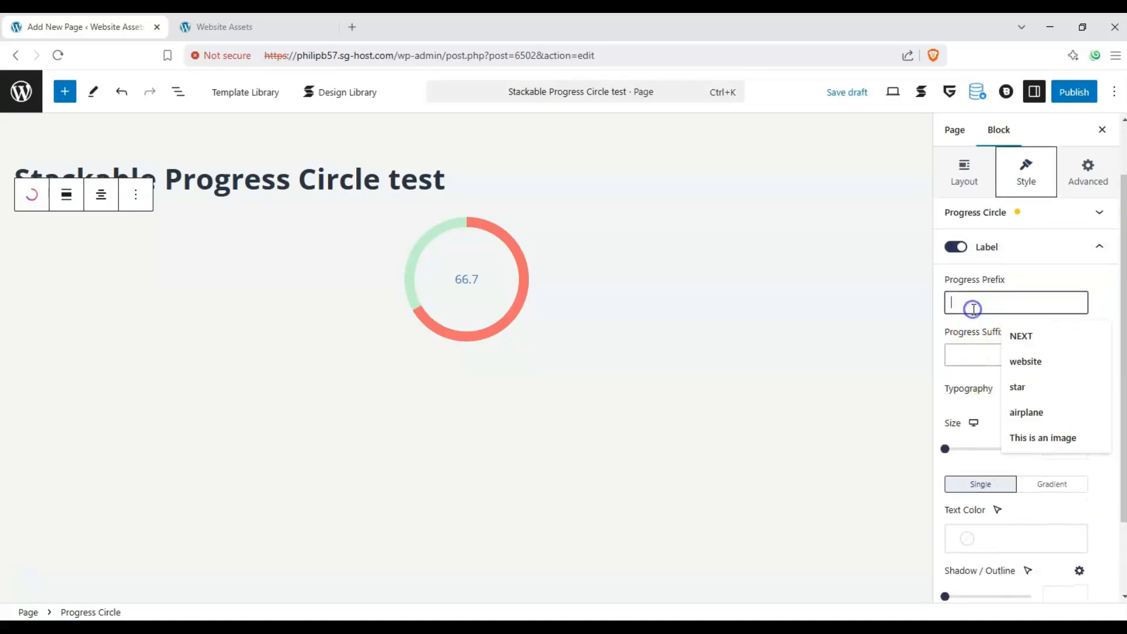
{"action": "type", "text": "$"}
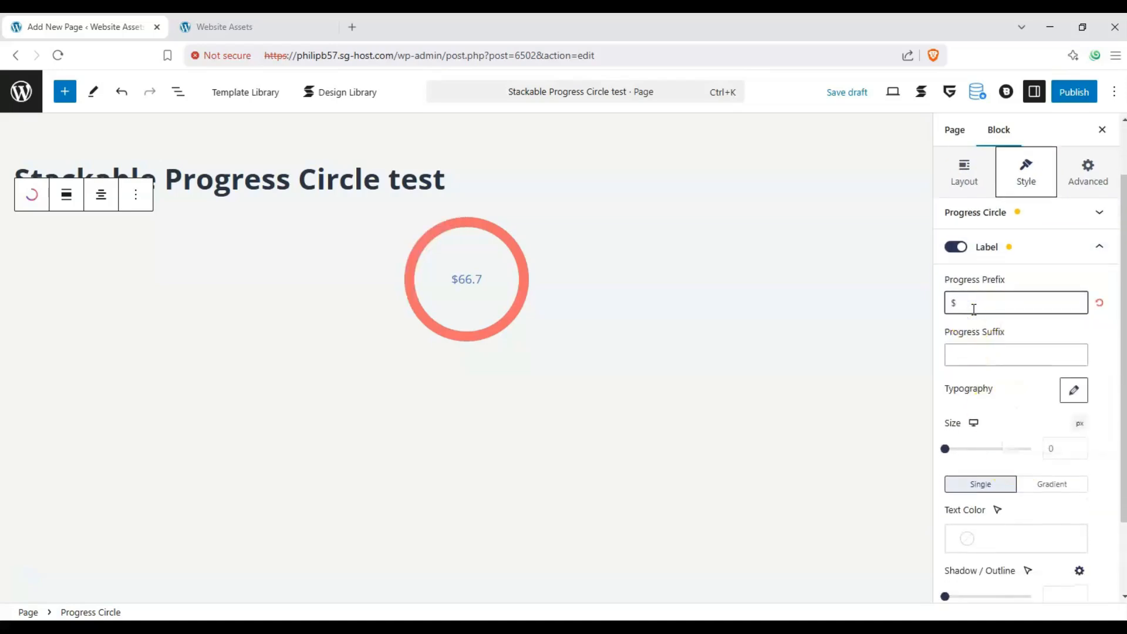
{"action": "key", "text": "BackSpace"}
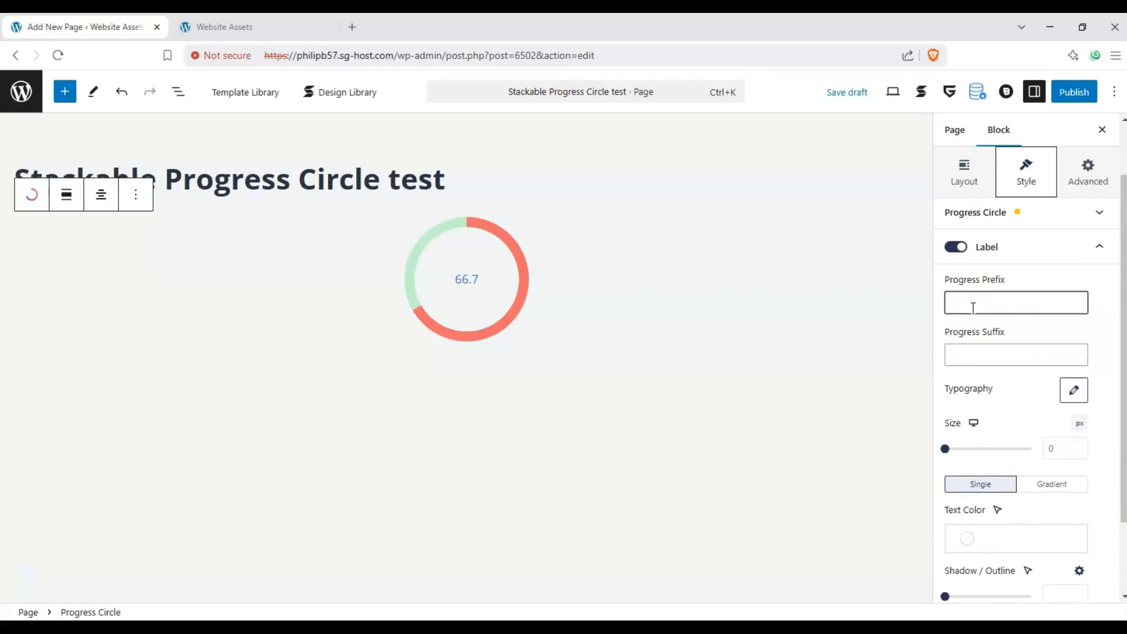
Try the progress suffix "percetn" on the circle's label and clear it
{"action": "left_click", "coordinate": [1004, 358]}
{"action": "type", "text": "percetn"}
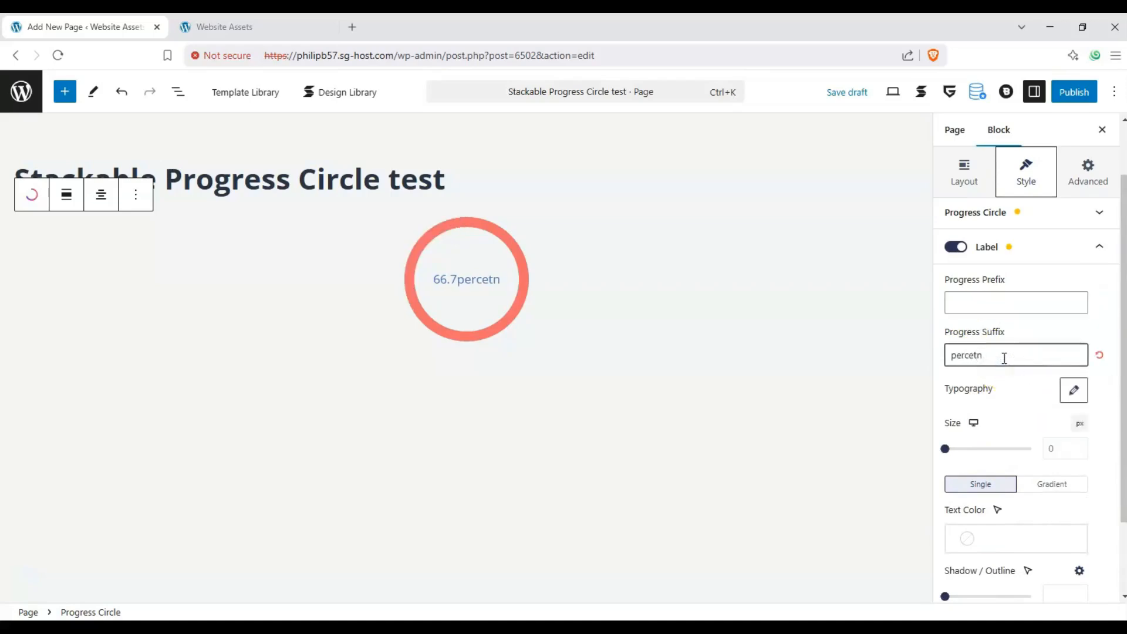
{"action": "key", "text": "BackSpace"}
{"action": "key", "text": "BackSpace"}
{"action": "key", "text": "BackSpace"}
{"action": "key", "text": "BackSpace"}
{"action": "key", "text": "BackSpace"}
{"action": "key", "text": "BackSpace"}
{"action": "key", "text": "BackSpace"}
Set the label's font family to Playwrite HR Lijeva and its size to 25 px
{"action": "left_click", "coordinate": [1067, 383]}
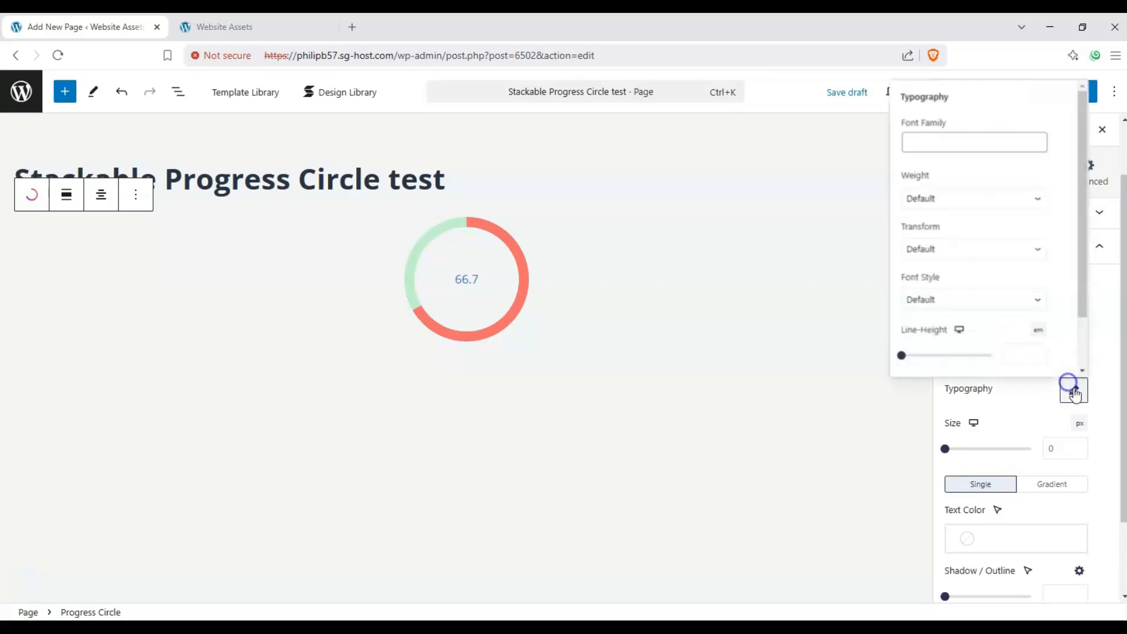
{"action": "left_click", "coordinate": [964, 143]}
{"action": "left_click_drag", "start_coordinate": [1037, 169], "coordinate": [1037, 284]}
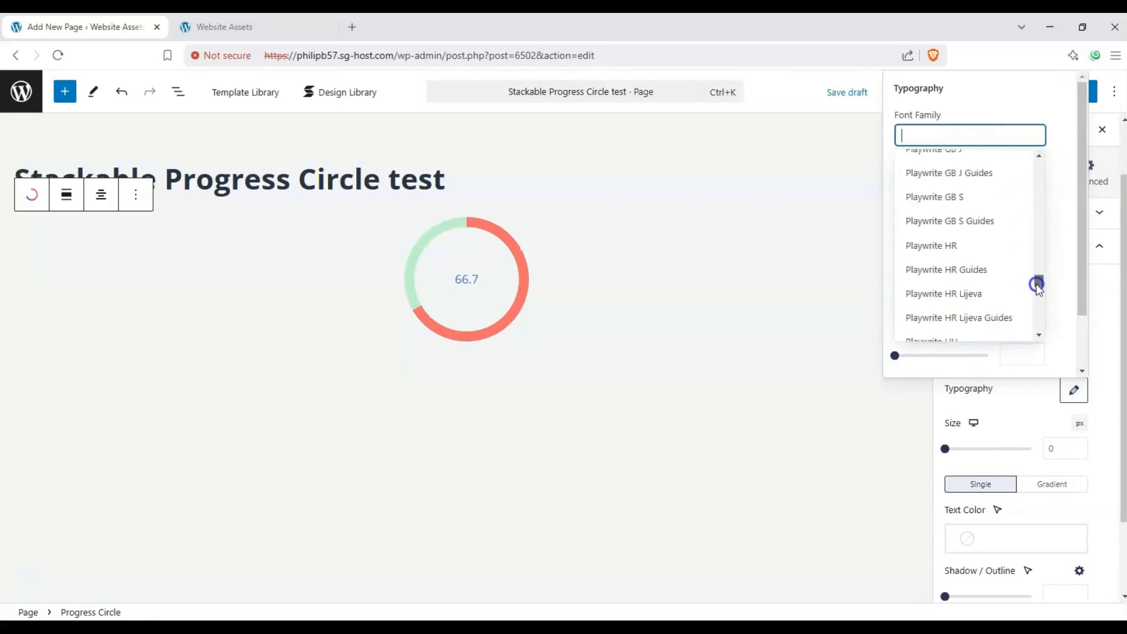
{"action": "left_click", "coordinate": [993, 292]}
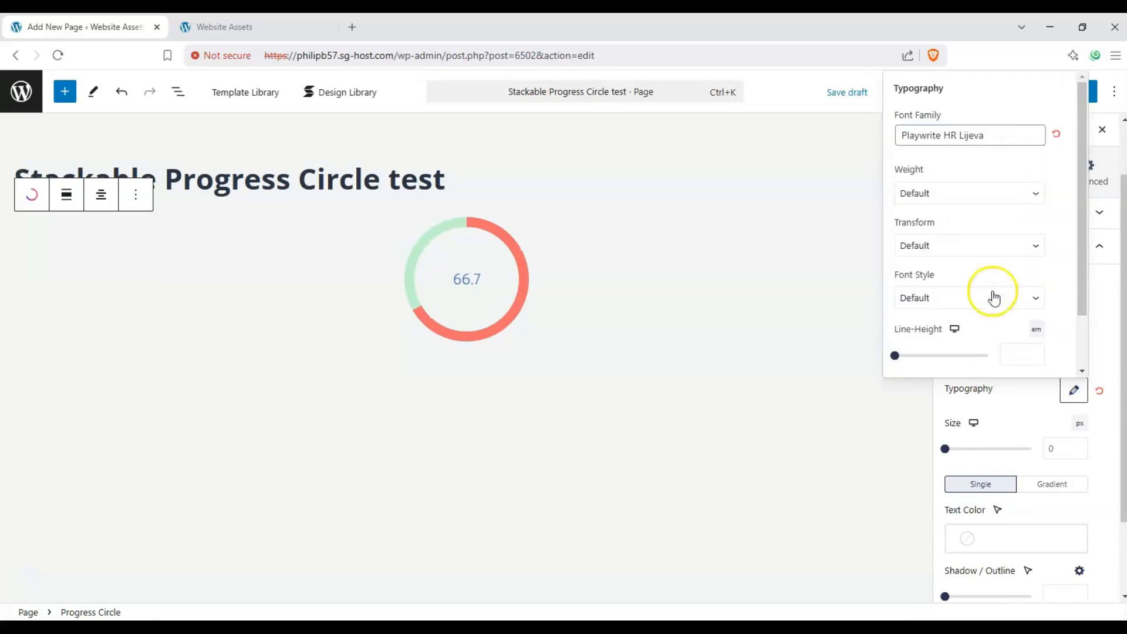
{"action": "left_click_drag", "start_coordinate": [945, 450], "coordinate": [959, 454]}
Try red and darker blue shades for the label text and settle on text color #2200ff
{"action": "left_click", "coordinate": [998, 538]}
{"action": "left_click", "coordinate": [840, 160]}
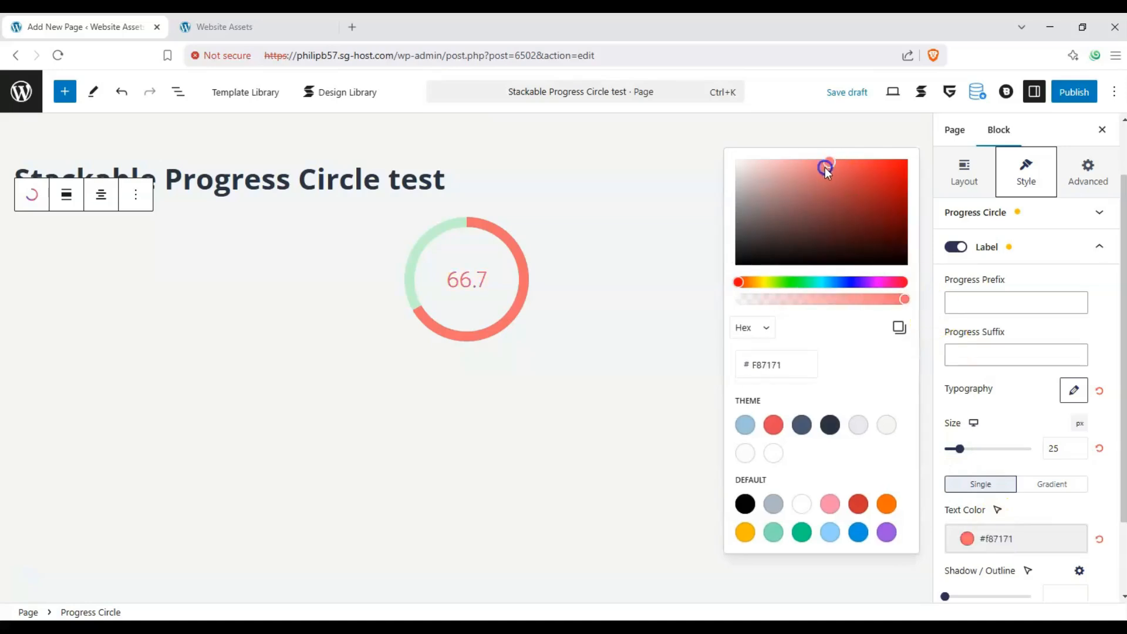
{"action": "left_click_drag", "start_coordinate": [826, 167], "coordinate": [775, 177]}
{"action": "left_click_drag", "start_coordinate": [799, 282], "coordinate": [854, 282]}
{"action": "left_click", "coordinate": [884, 190]}
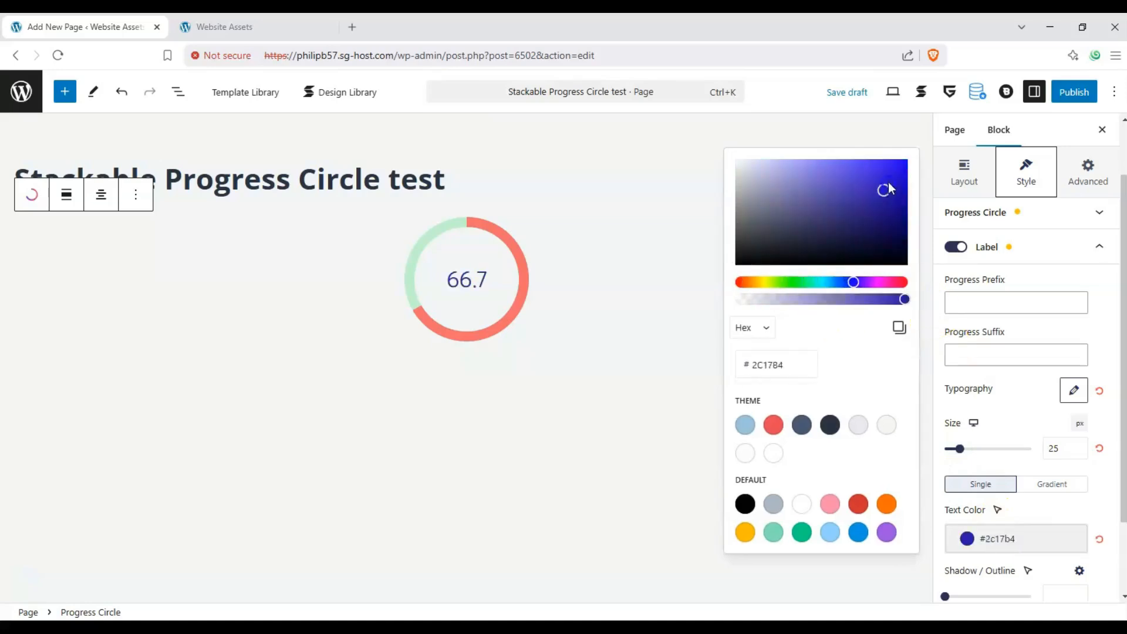
{"action": "left_click_drag", "start_coordinate": [888, 185], "coordinate": [902, 185]}
{"action": "left_click", "coordinate": [1055, 440]}
Enable the block's background and fill it with the theme's light blue, Palette Color 1
{"action": "scroll", "coordinate": [1052, 433], "scroll_direction": "down", "scroll_amount": 2}
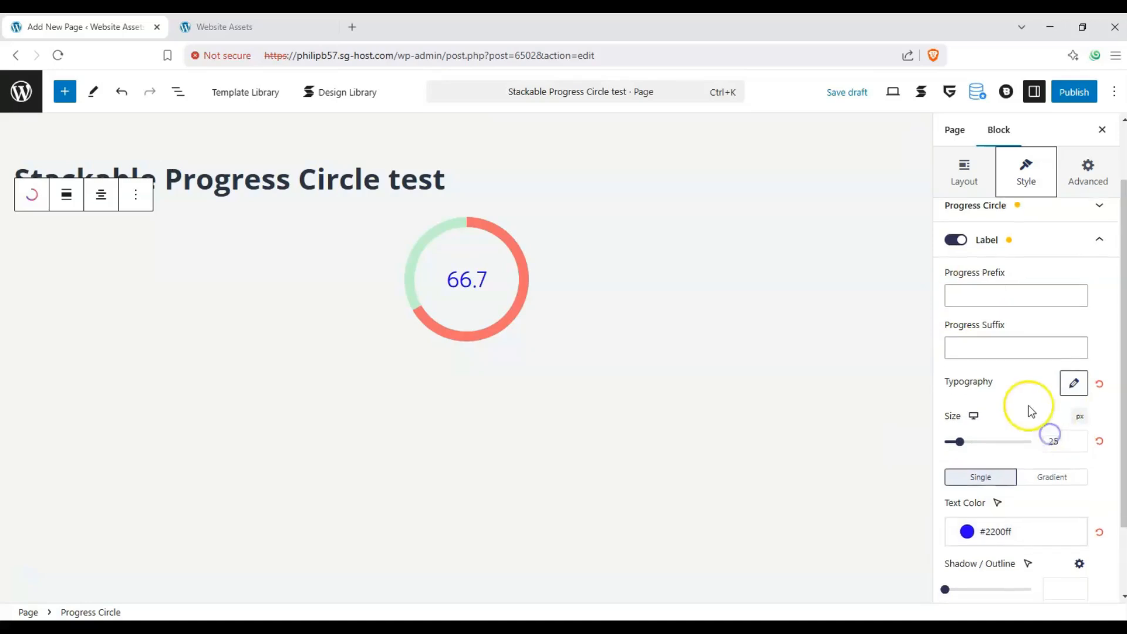
{"action": "left_click", "coordinate": [956, 552]}
{"action": "scroll", "coordinate": [981, 470], "scroll_direction": "down", "scroll_amount": 2}
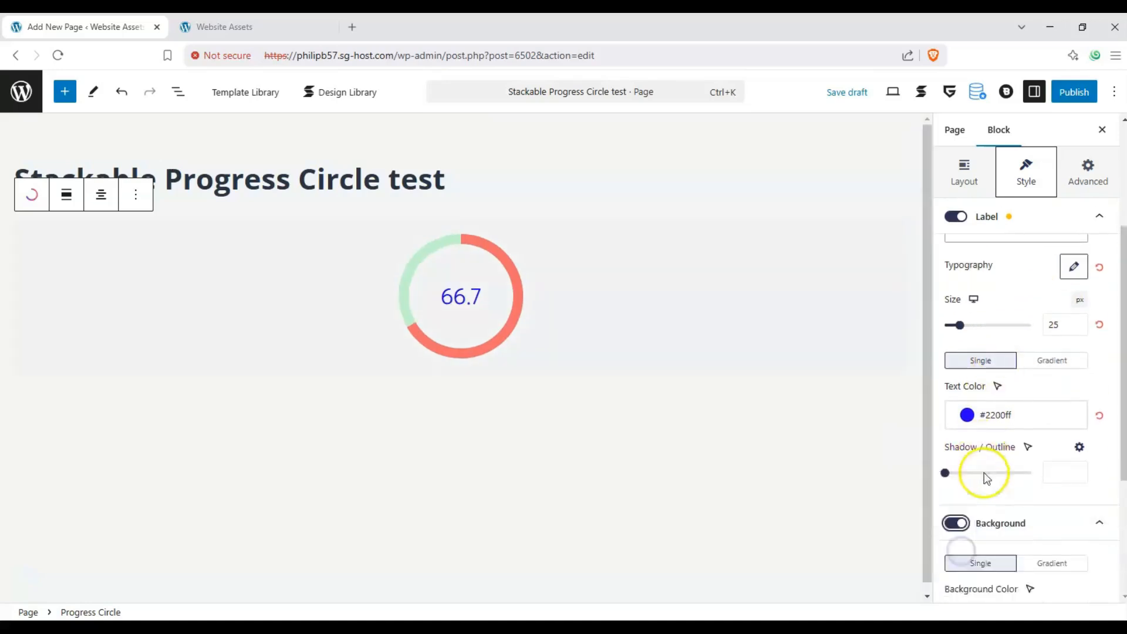
{"action": "left_click", "coordinate": [1017, 526]}
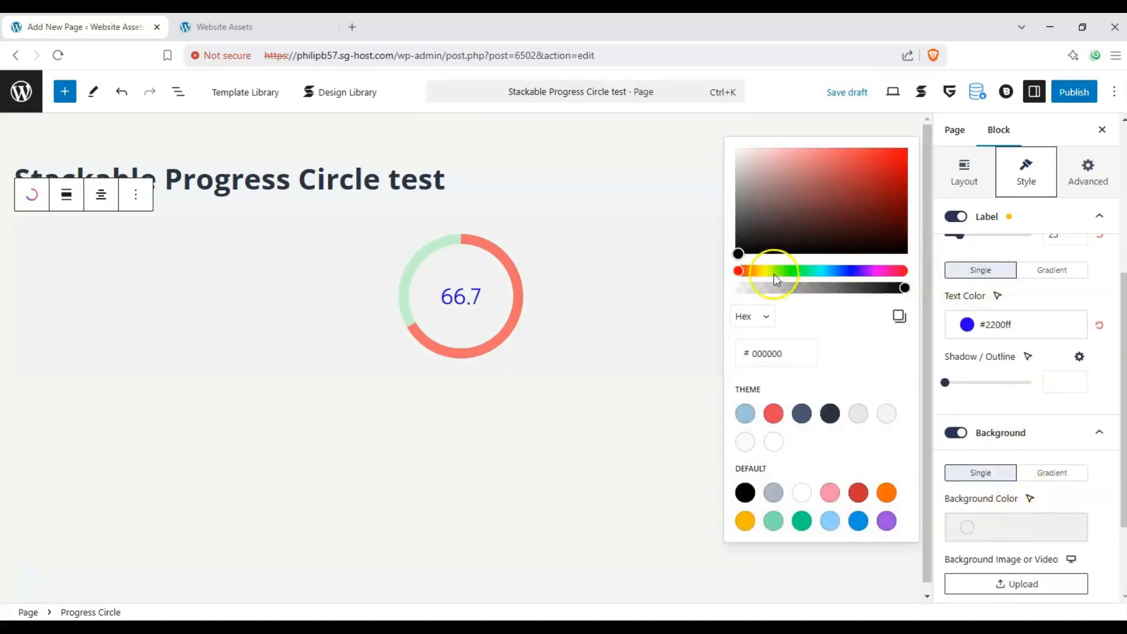
{"action": "left_click", "coordinate": [745, 413]}
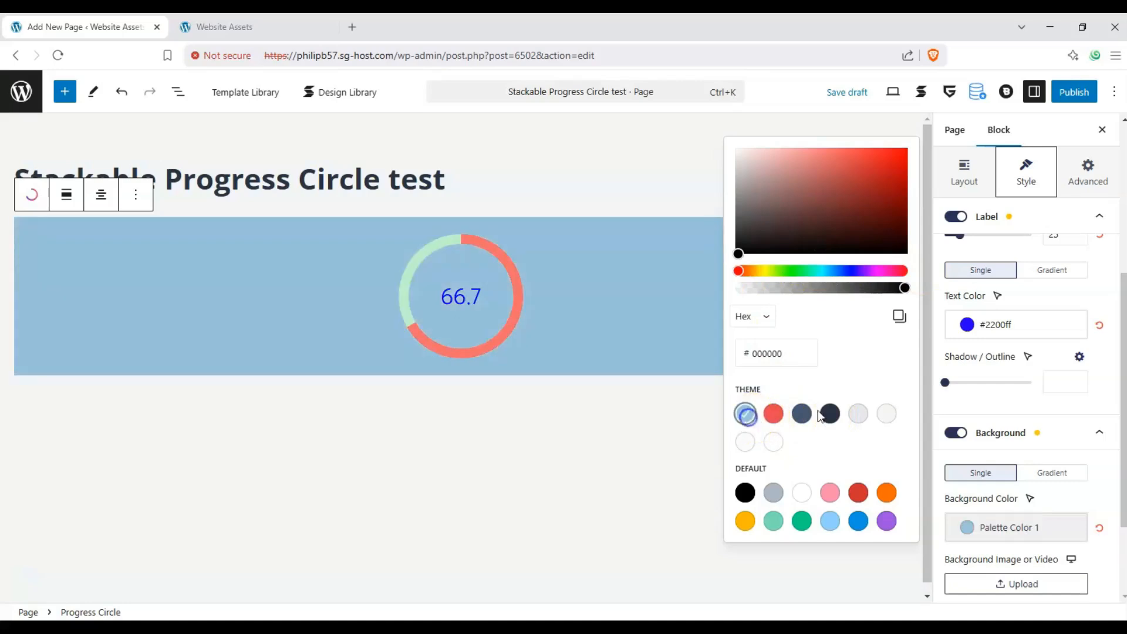
{"action": "left_click", "coordinate": [1032, 498]}
Give the block a border radius of 37 and a dashed border with a width of 2
{"action": "scroll", "coordinate": [1056, 486], "scroll_direction": "down", "scroll_amount": 2}
{"action": "left_click", "coordinate": [1081, 590]}
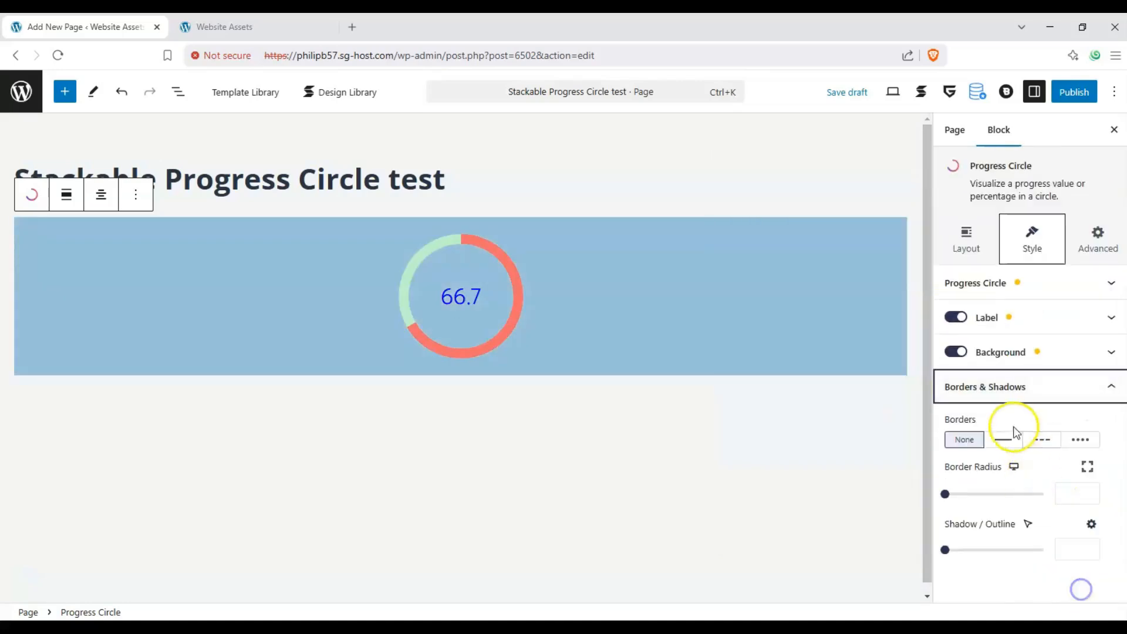
{"action": "left_click_drag", "start_coordinate": [947, 493], "coordinate": [997, 500]}
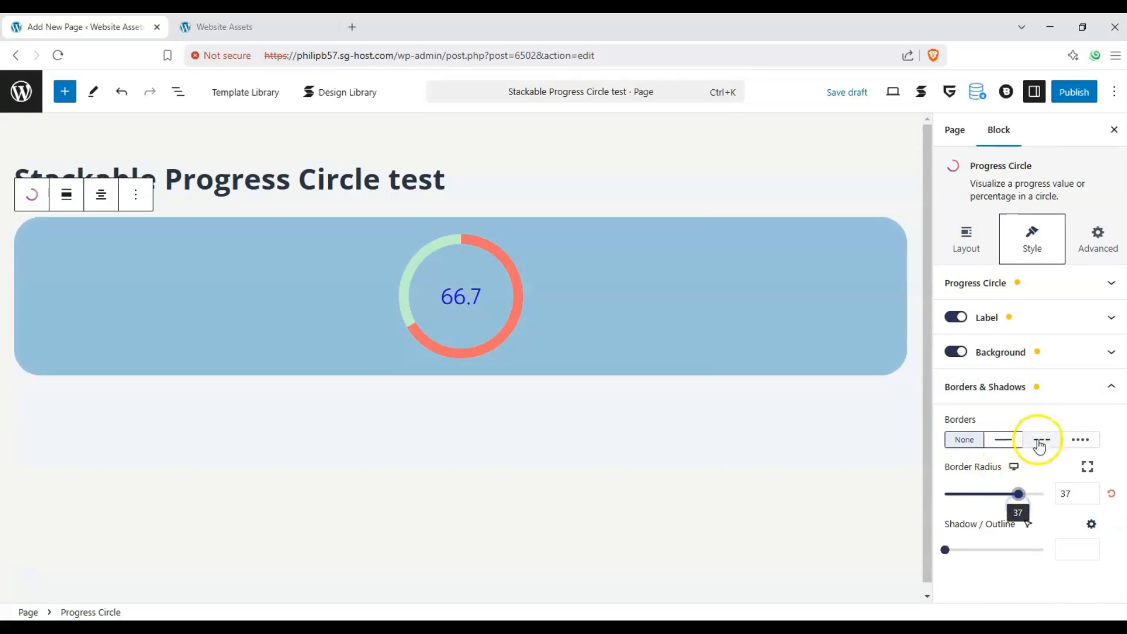
{"action": "left_click", "coordinate": [1069, 440]}
{"action": "left_click", "coordinate": [1068, 440]}
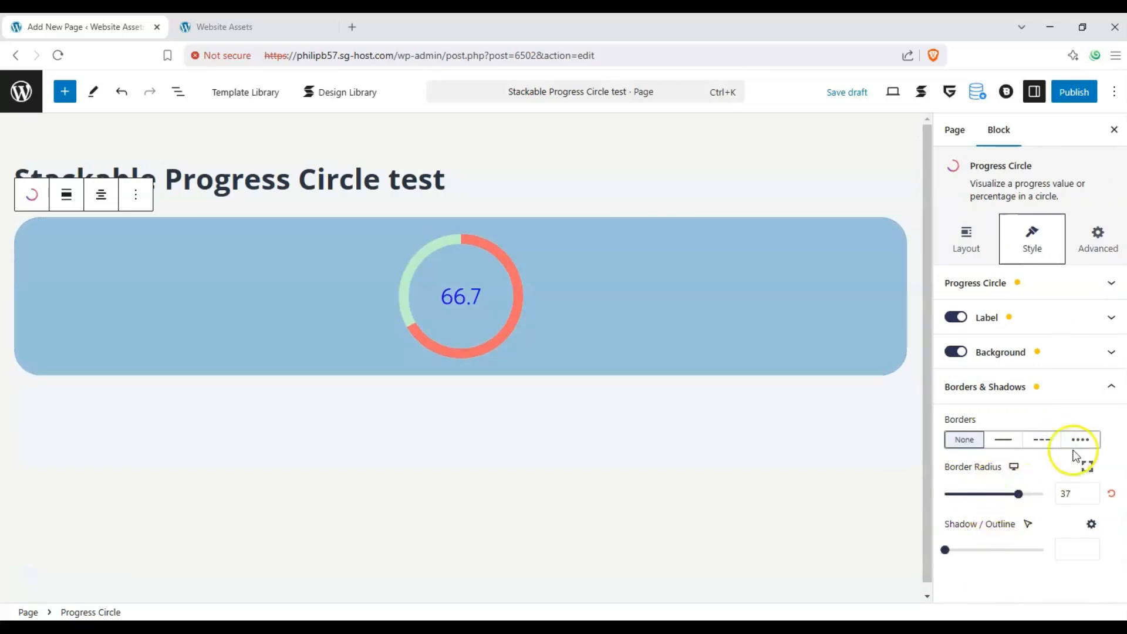
{"action": "left_click", "coordinate": [1048, 440]}
{"action": "left_click", "coordinate": [977, 494]}
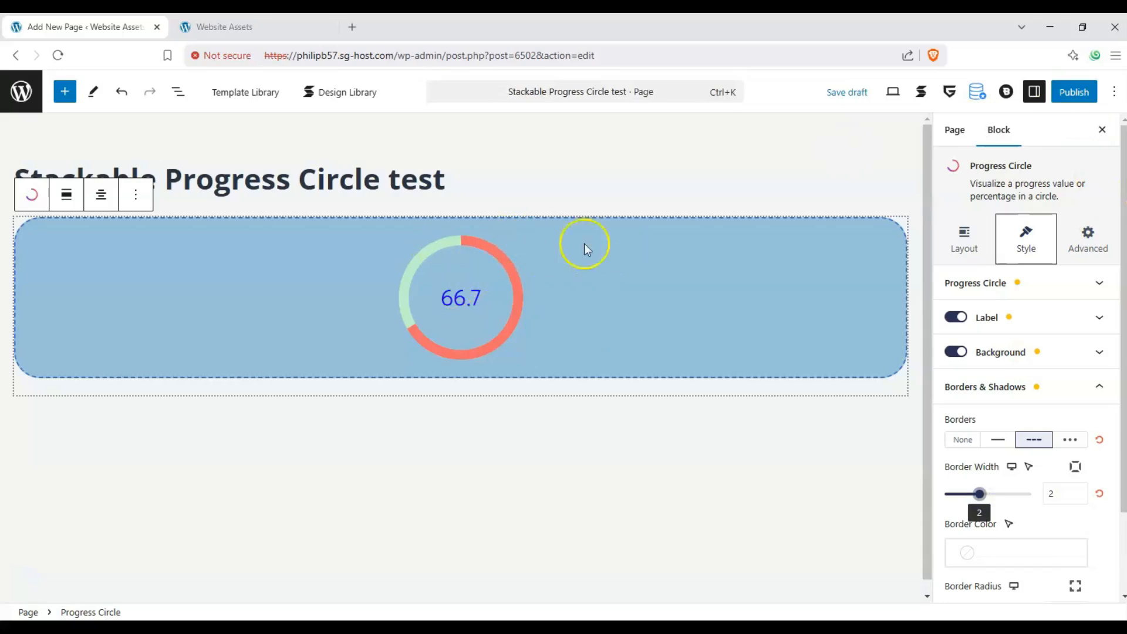
Publish the page and open its live version at the progress circle
{"action": "left_click", "coordinate": [1073, 99]}
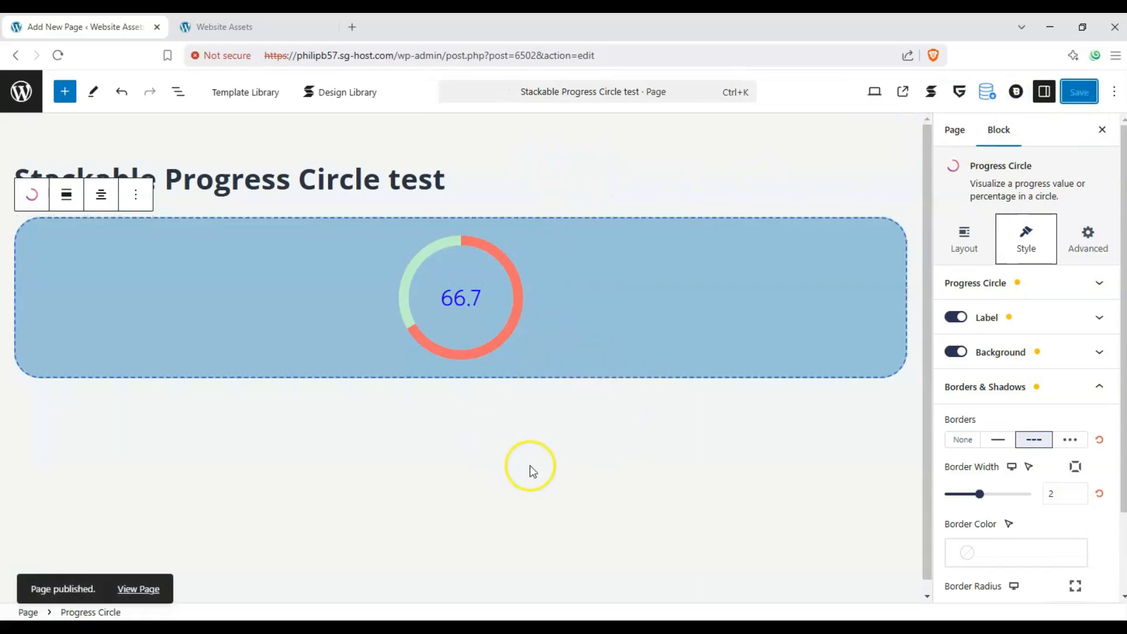
{"action": "left_click", "coordinate": [903, 91]}
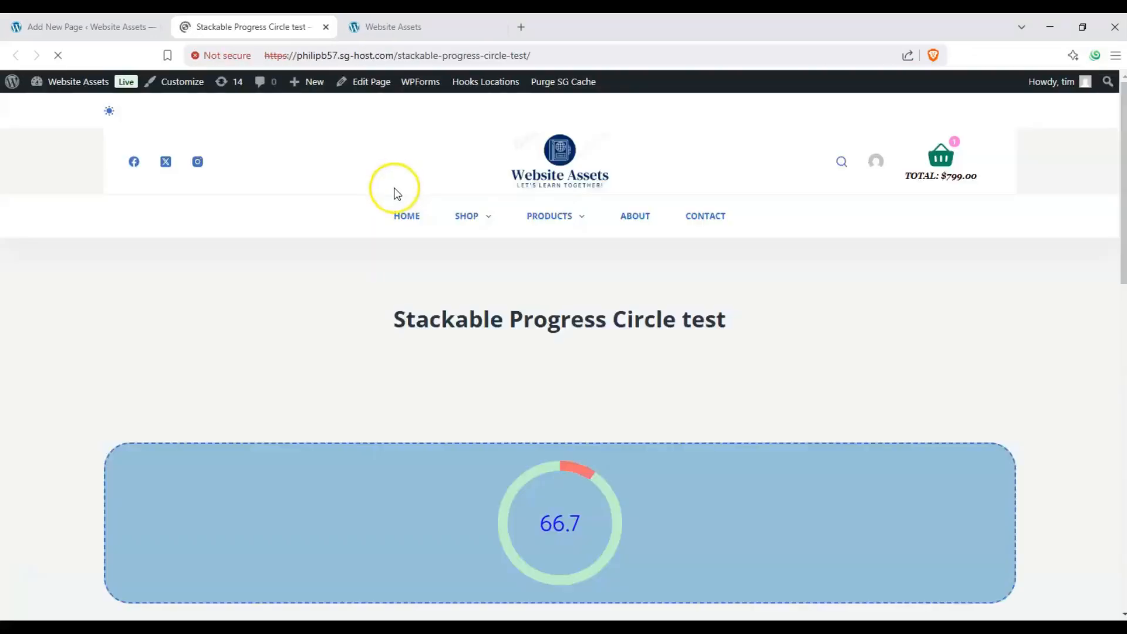
{"action": "scroll", "coordinate": [397, 194], "scroll_direction": "down", "scroll_amount": 2}
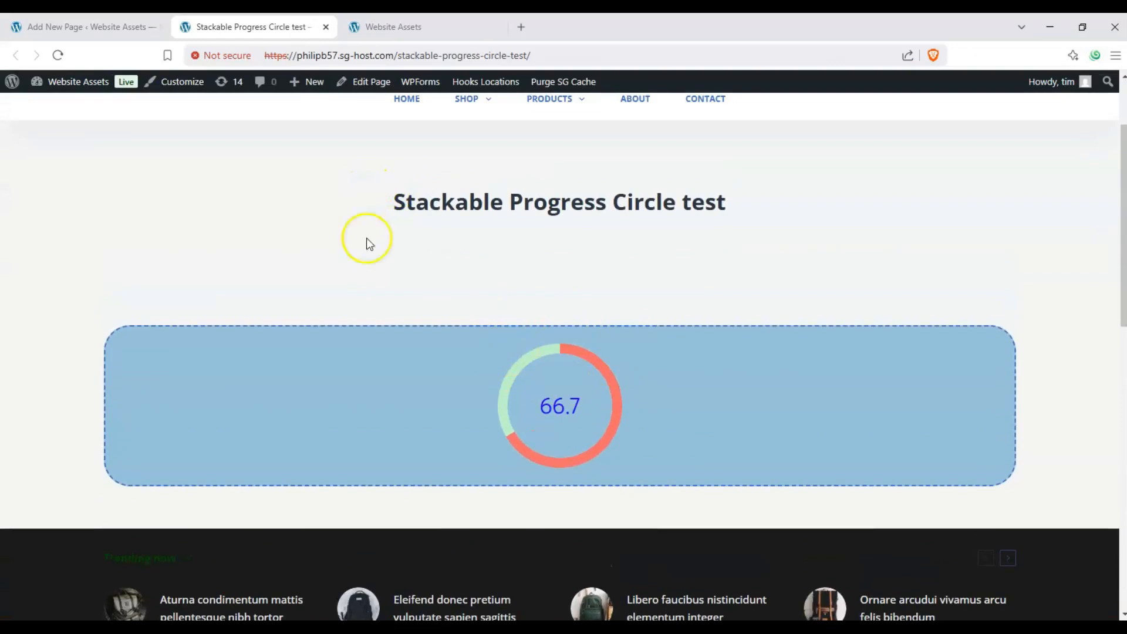
Reload the live page several times to examine the progress circle's animation
{"action": "left_click", "coordinate": [58, 55]}
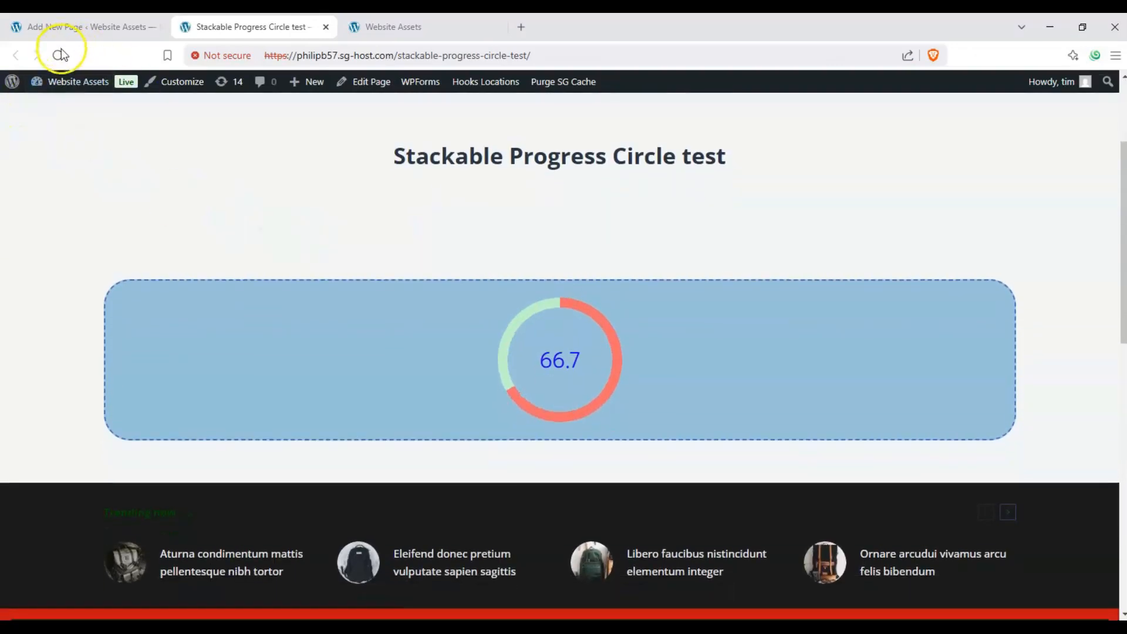
{"action": "left_click", "coordinate": [59, 54]}
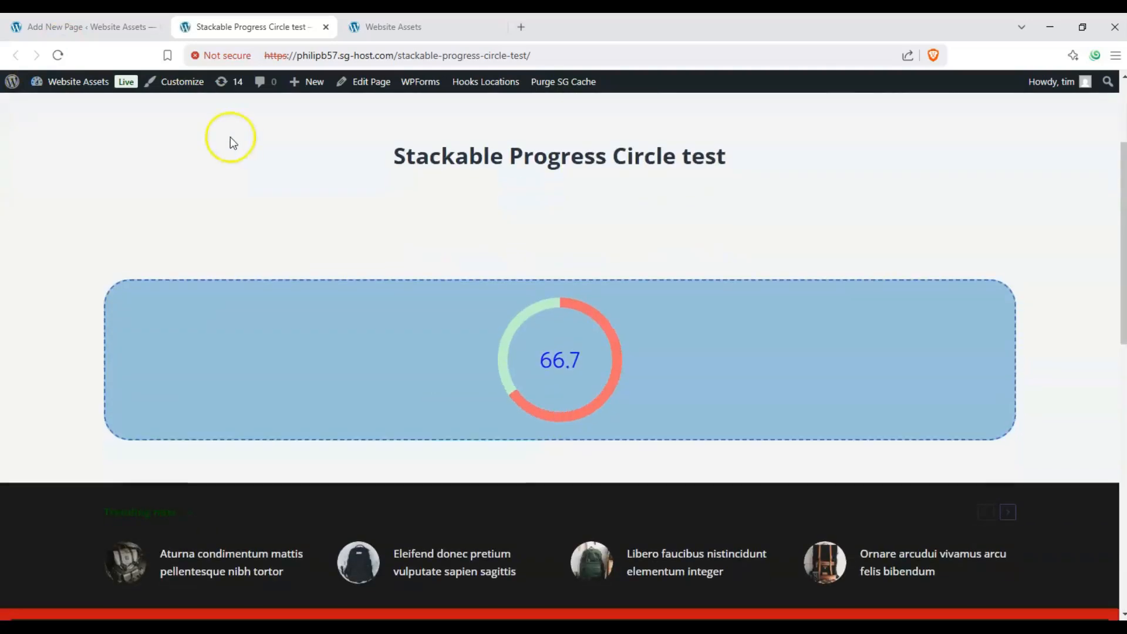
{"action": "left_click", "coordinate": [59, 54]}
{"action": "left_click", "coordinate": [58, 54]}
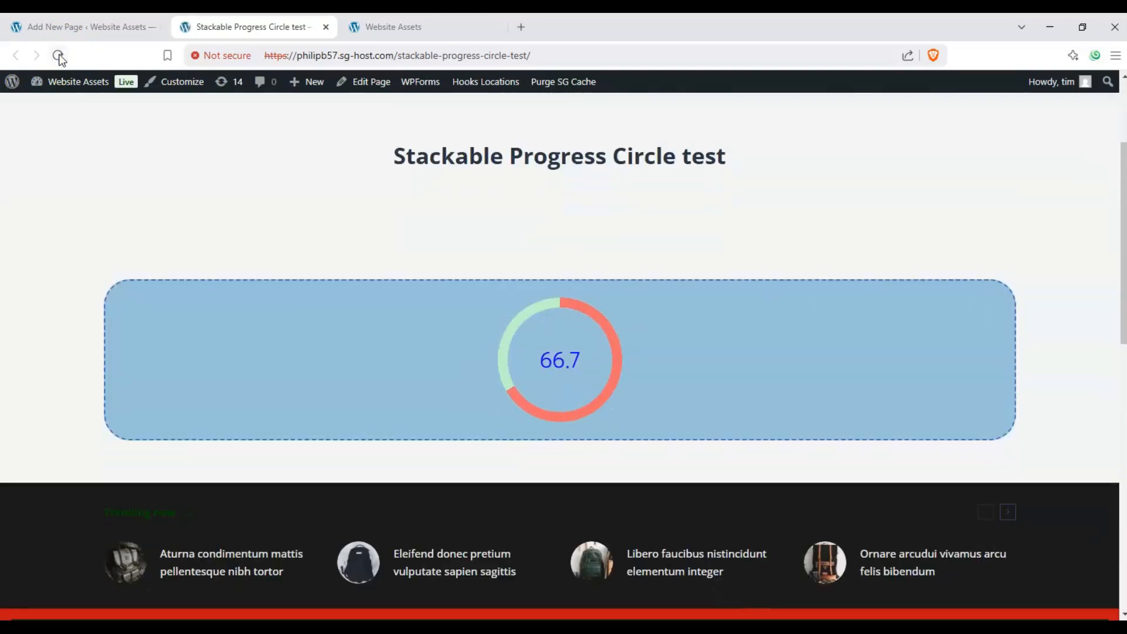
{"action": "left_click", "coordinate": [58, 54]}
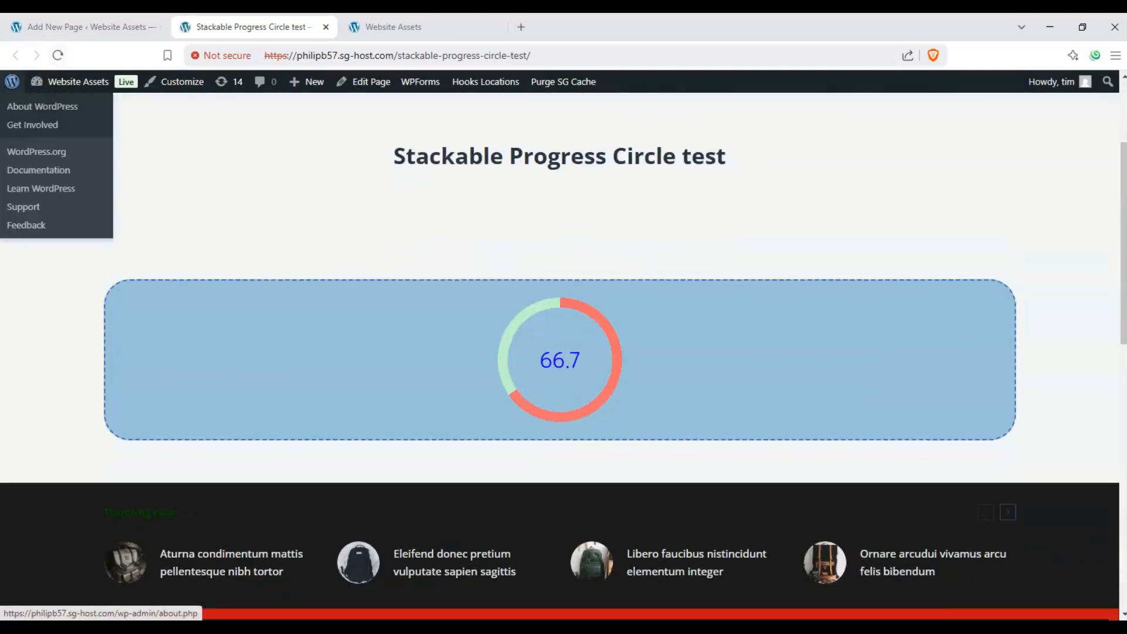